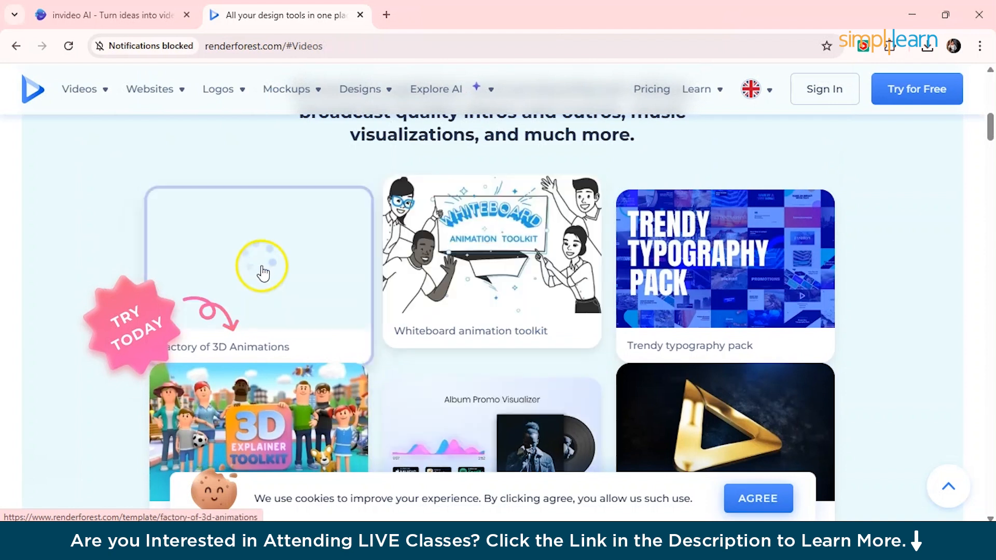
Open the Factory of 3D Animations template and look through its sample videos and the related Animation Videos templates
{"action": "left_click", "coordinate": [262, 267]}
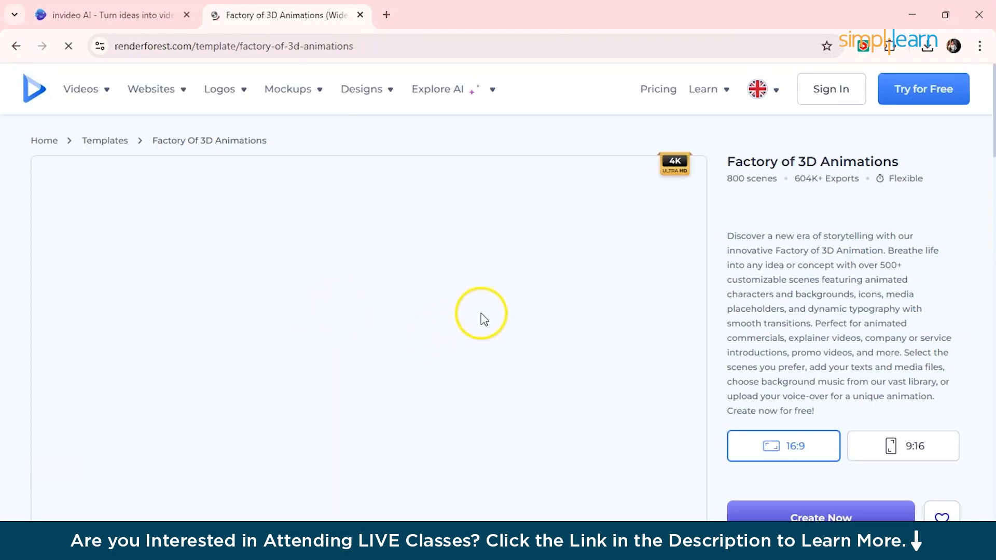
{"action": "scroll", "coordinate": [493, 374], "scroll_direction": "down", "scroll_amount": 5}
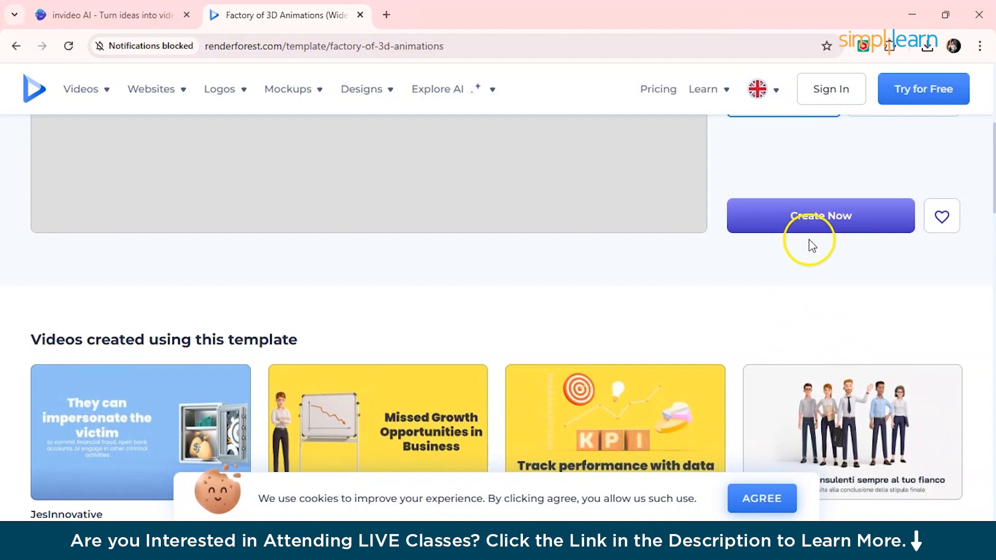
{"action": "scroll", "coordinate": [787, 253], "scroll_direction": "down", "scroll_amount": 13}
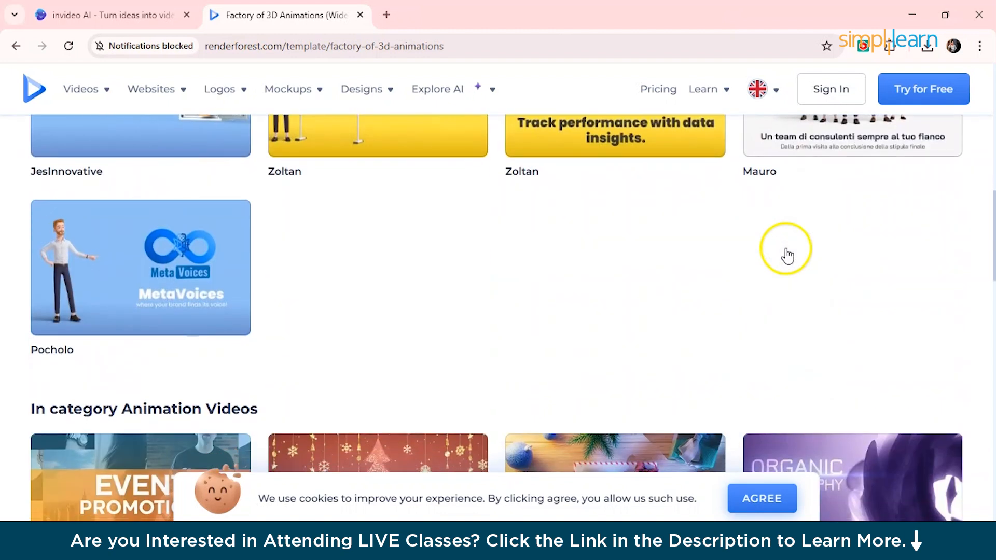
{"action": "scroll", "coordinate": [786, 248], "scroll_direction": "down", "scroll_amount": 3}
{"action": "scroll", "coordinate": [785, 248], "scroll_direction": "up", "scroll_amount": 6}
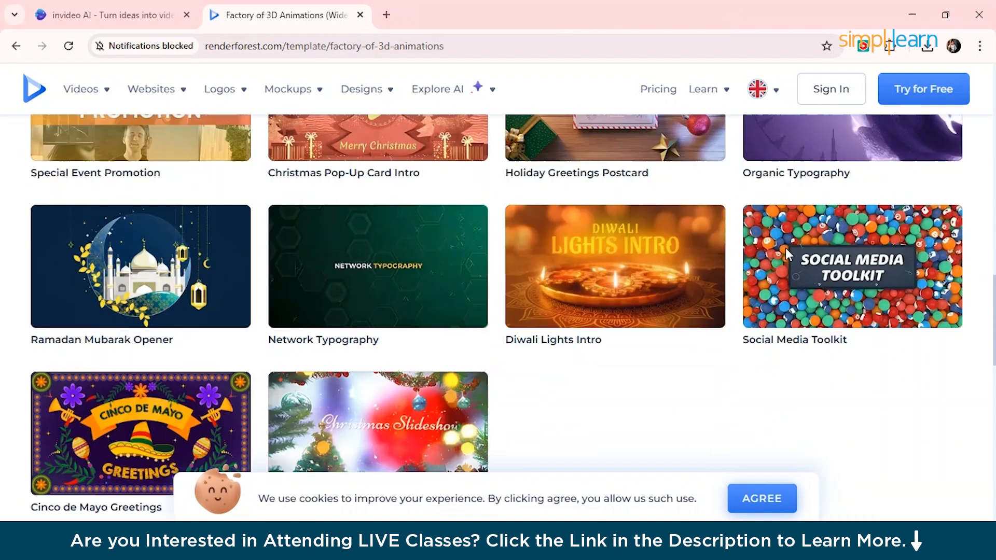
{"action": "scroll", "coordinate": [786, 248], "scroll_direction": "up", "scroll_amount": 2}
{"action": "scroll", "coordinate": [786, 254], "scroll_direction": "down", "scroll_amount": 4}
{"action": "left_click", "coordinate": [150, 183]}
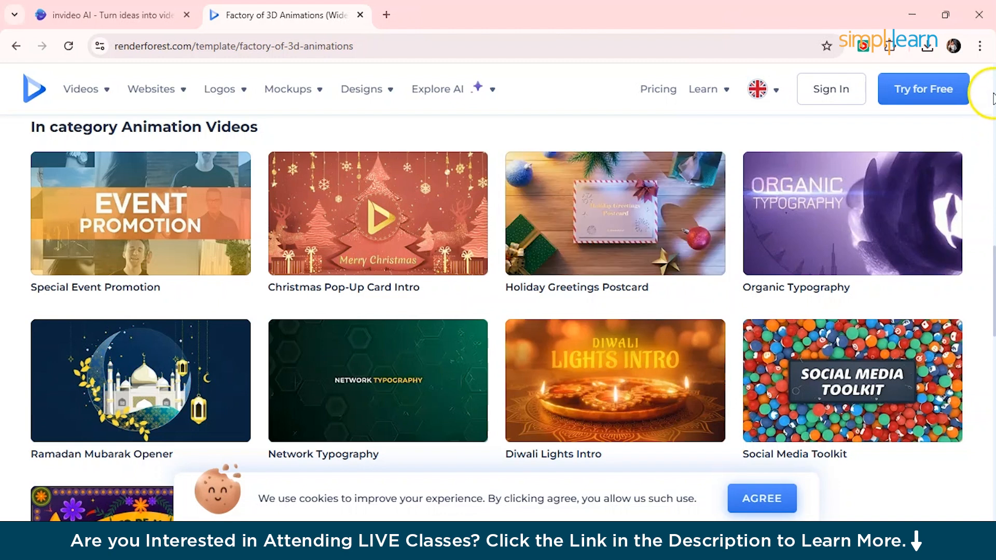
View the list of languages available for the site
{"action": "left_click", "coordinate": [927, 103]}
{"action": "left_click", "coordinate": [759, 93]}
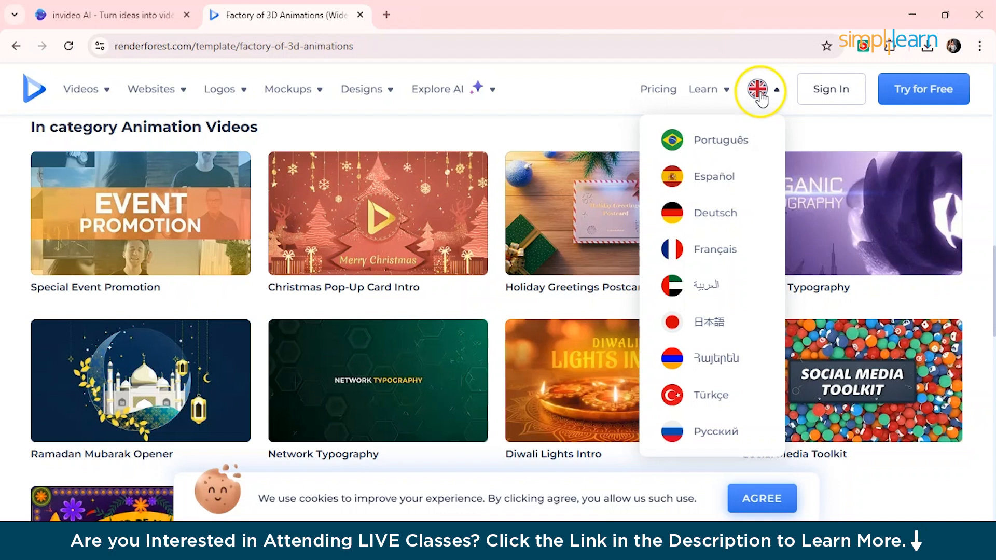
{"action": "scroll", "coordinate": [745, 294], "scroll_direction": "down", "scroll_amount": 4}
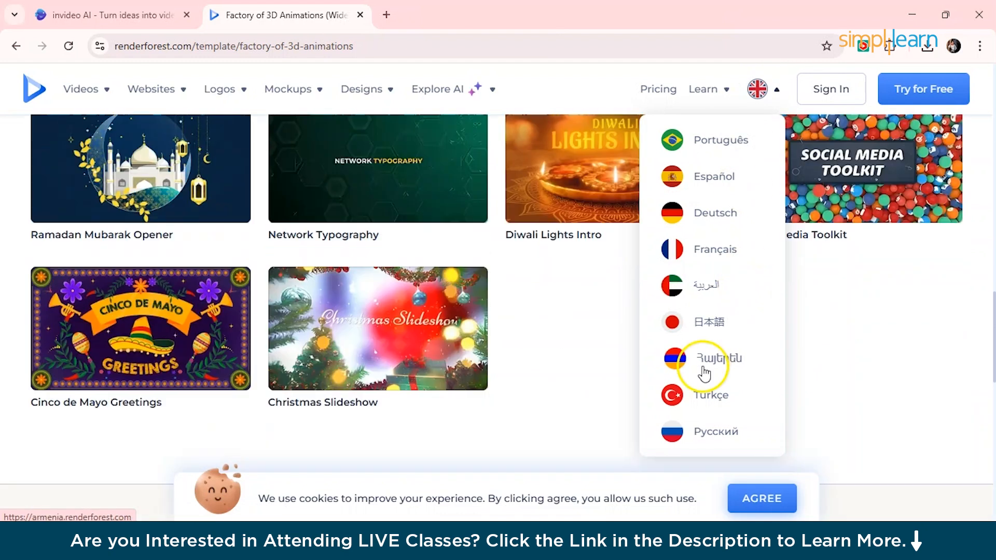
{"action": "scroll", "coordinate": [704, 374], "scroll_direction": "up", "scroll_amount": 2}
Open the full video templates page and look over the newly released, animation, intro and video editing templates
{"action": "mouse_move", "coordinate": [82, 92]}
{"action": "left_click", "coordinate": [100, 153]}
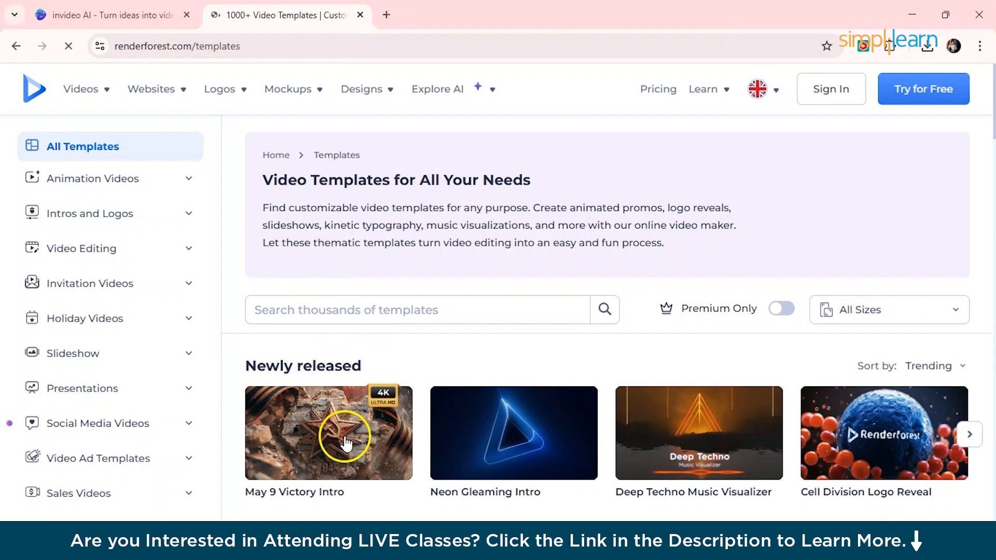
{"action": "scroll", "coordinate": [346, 443], "scroll_direction": "down", "scroll_amount": 3}
{"action": "scroll", "coordinate": [510, 415], "scroll_direction": "down", "scroll_amount": 1}
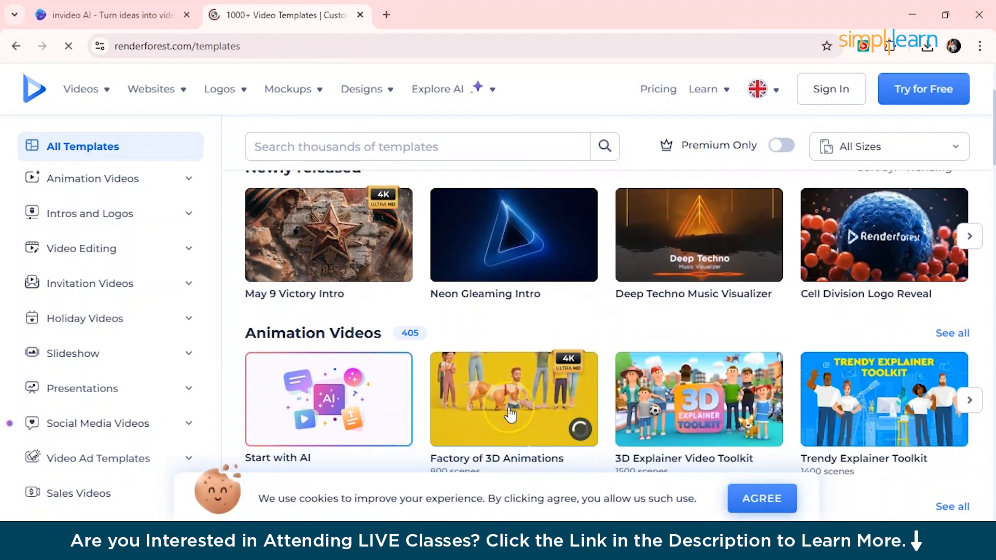
{"action": "scroll", "coordinate": [510, 415], "scroll_direction": "down", "scroll_amount": 1}
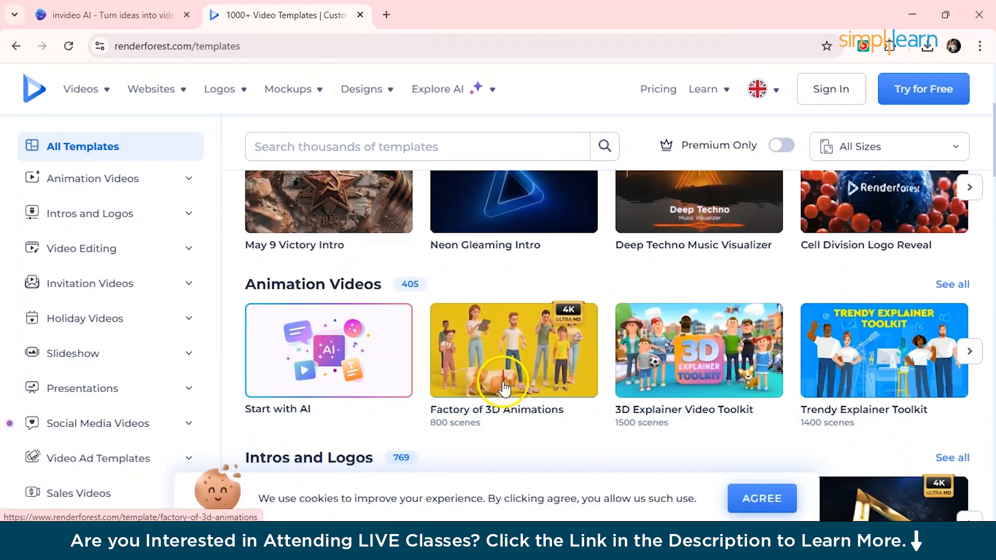
{"action": "scroll", "coordinate": [498, 389], "scroll_direction": "up", "scroll_amount": 1}
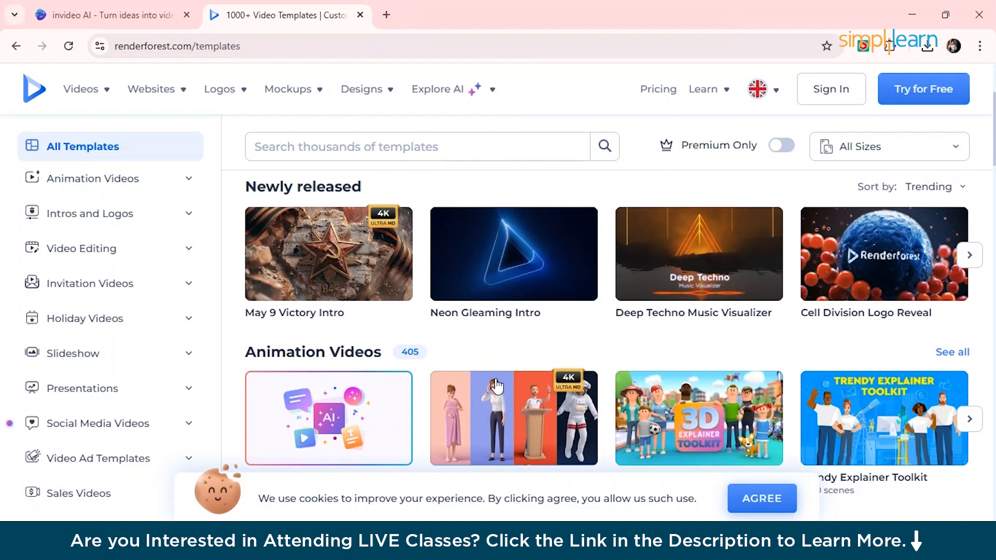
{"action": "scroll", "coordinate": [494, 383], "scroll_direction": "up", "scroll_amount": 1}
{"action": "left_click", "coordinate": [332, 282]}
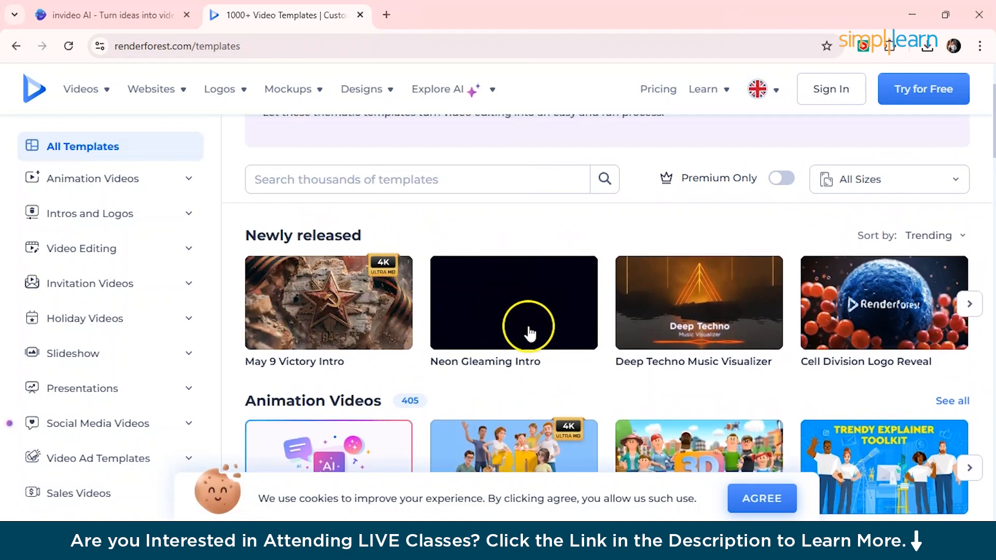
{"action": "scroll", "coordinate": [363, 312], "scroll_direction": "down", "scroll_amount": 9}
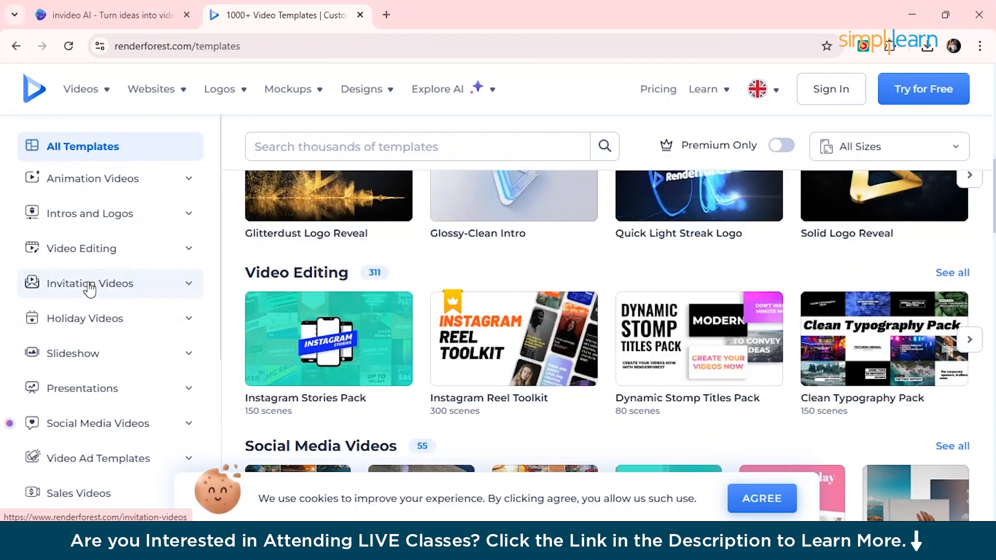
Start a new AI video from the Animation Videos category and get its script field ready for text
{"action": "left_click", "coordinate": [139, 181]}
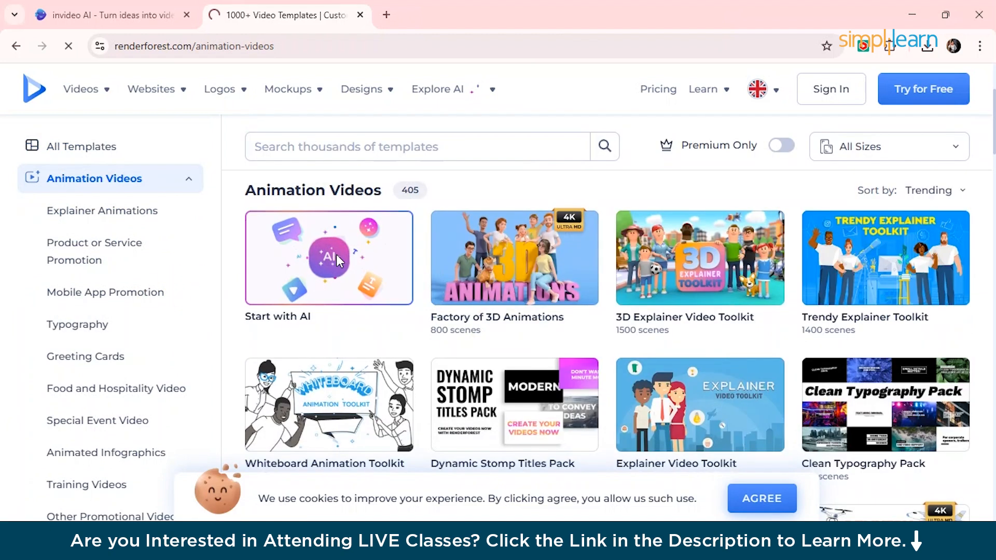
{"action": "left_click", "coordinate": [336, 254]}
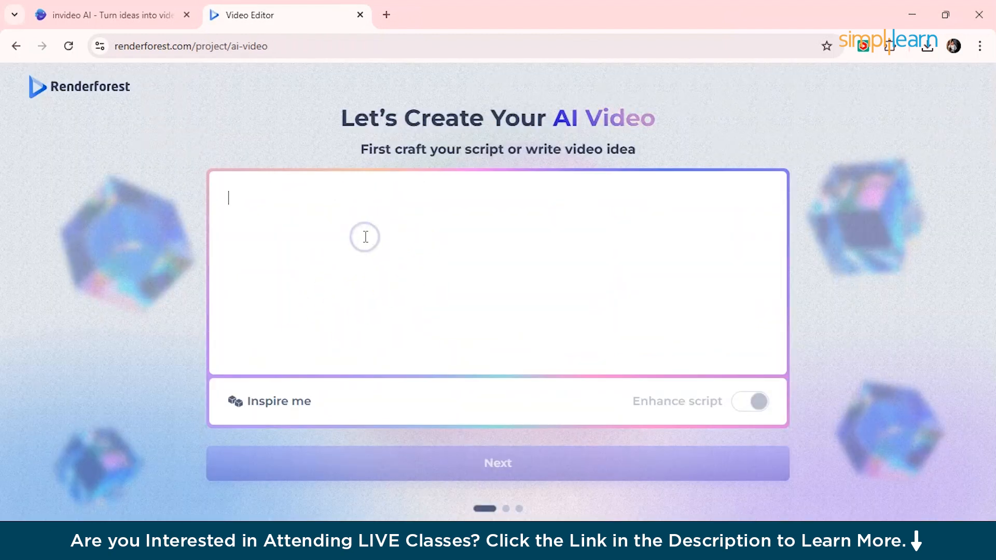
{"action": "left_click", "coordinate": [365, 236]}
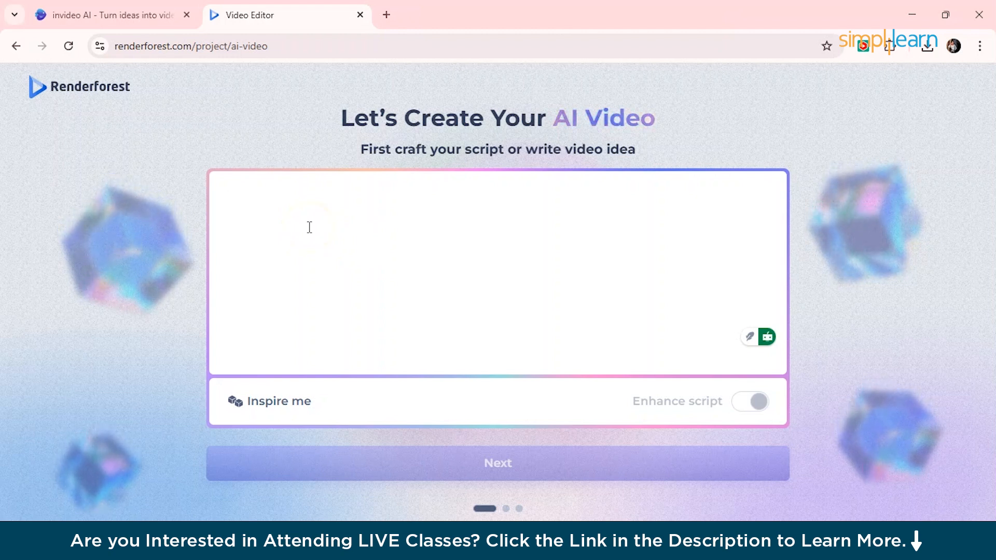
Enter a script about a stray dog wandering rain-soaked streets, flashbacks of a loving family, a kind stranger offering shelter, and peaceful sleep by a fireplace
{"action": "type", "text": "\"A stray dog wanders through rain-soaked streets, searching for food. Flashbacks show its past life with a loving family. Just as hope seems lost, a kind stranger offers shelter. Cut to transformation — the dog gets a bath, collar, and a warm home. Ends with the dog sleeping peacefully by a fireplace. Soft music and heartwarming visuals.\""}
{"action": "key", "text": "BackSpace"}
{"action": "key", "text": "BackSpace"}
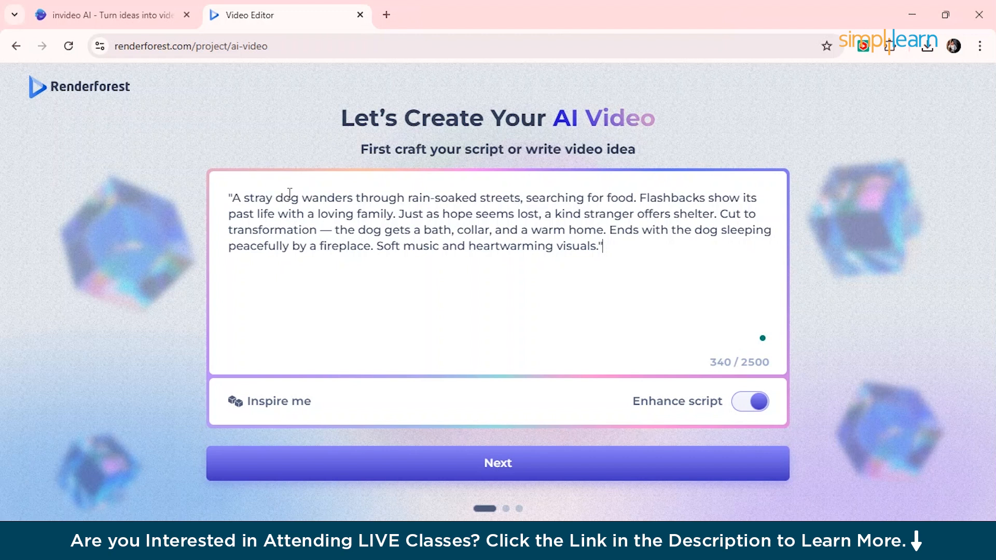
{"action": "left_click_drag", "start_coordinate": [244, 198], "coordinate": [502, 257]}
{"action": "left_click", "coordinate": [503, 258]}
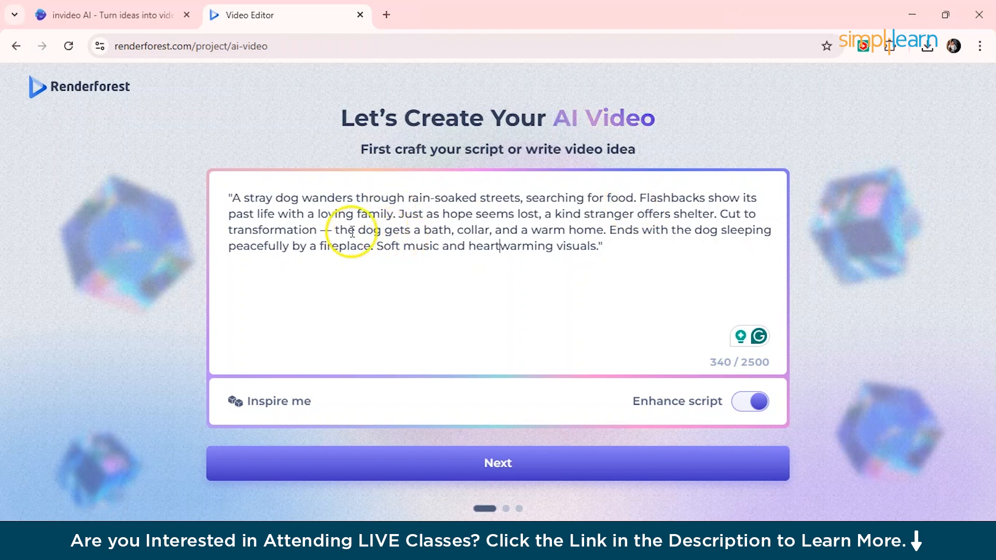
{"action": "left_click_drag", "start_coordinate": [308, 236], "coordinate": [493, 251]}
{"action": "left_click", "coordinate": [547, 258]}
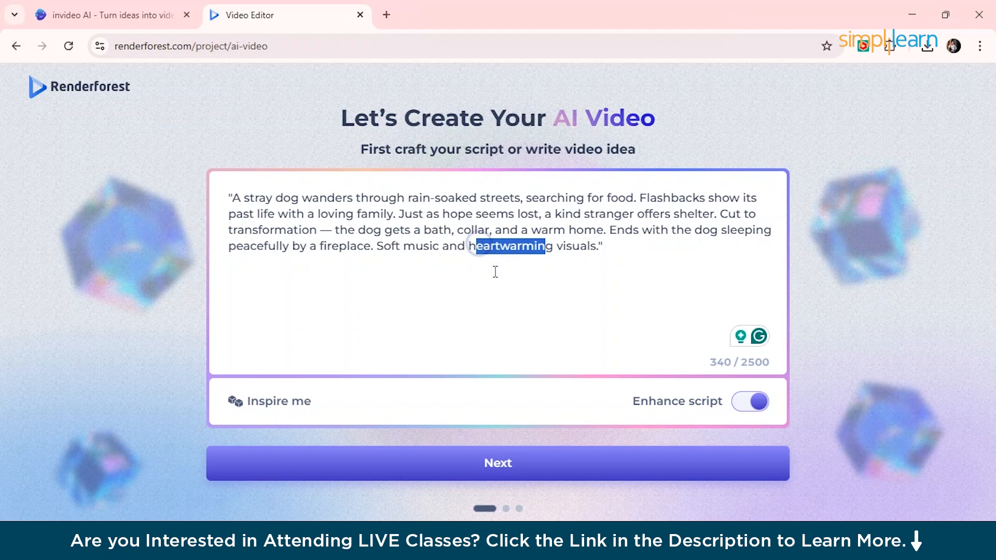
{"action": "left_click", "coordinate": [494, 272]}
Submit the script and choose Realistic as the type of video
{"action": "left_click", "coordinate": [550, 478]}
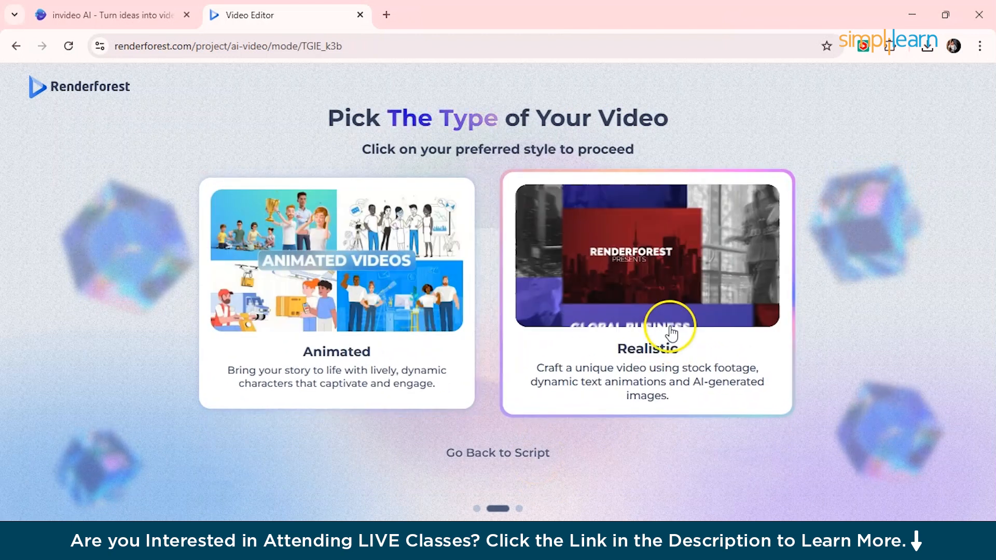
{"action": "left_click", "coordinate": [659, 319]}
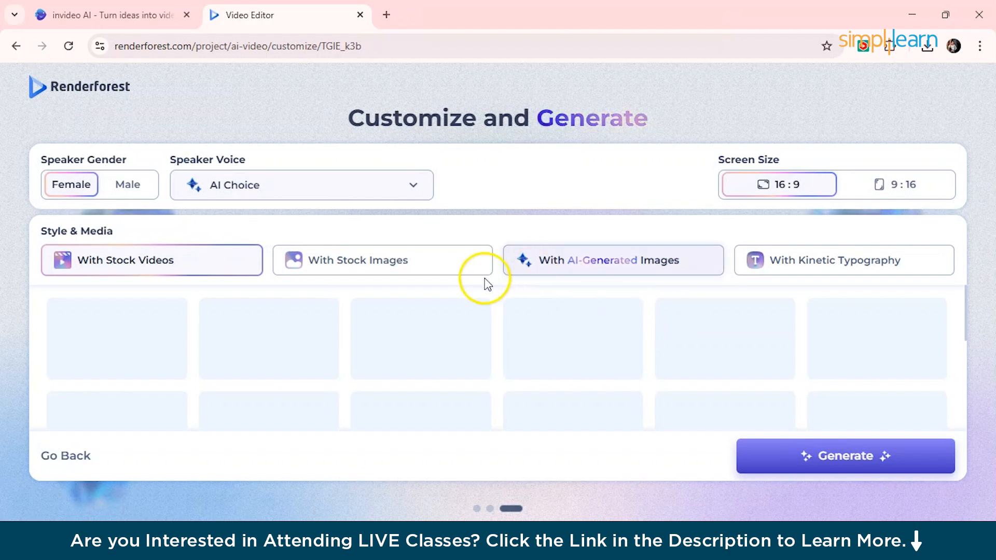
{"action": "scroll", "coordinate": [337, 352], "scroll_direction": "down", "scroll_amount": 1}
{"action": "scroll", "coordinate": [337, 352], "scroll_direction": "up", "scroll_amount": 1}
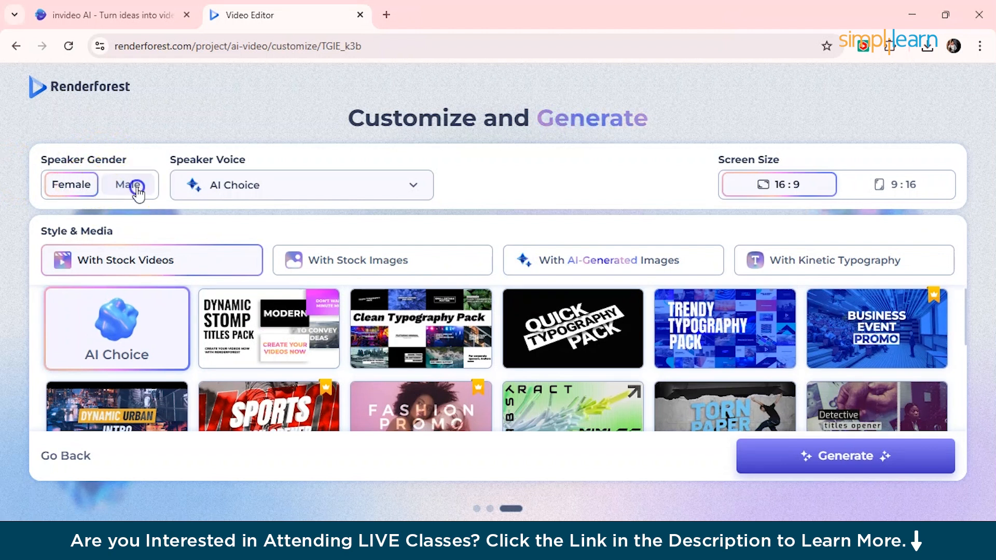
Choose a male speaker with the English voice James and request generation of the video
{"action": "left_click", "coordinate": [249, 195]}
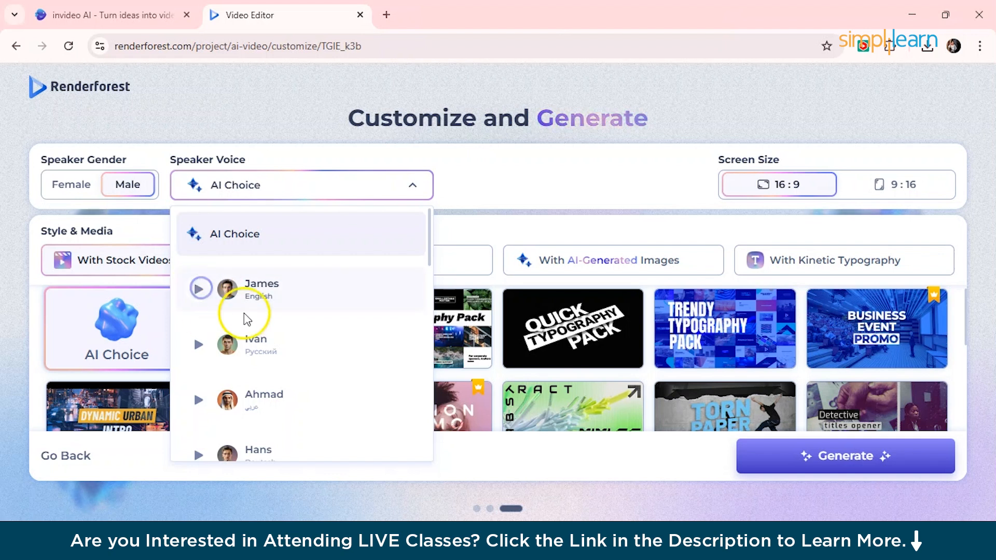
{"action": "left_click", "coordinate": [307, 300]}
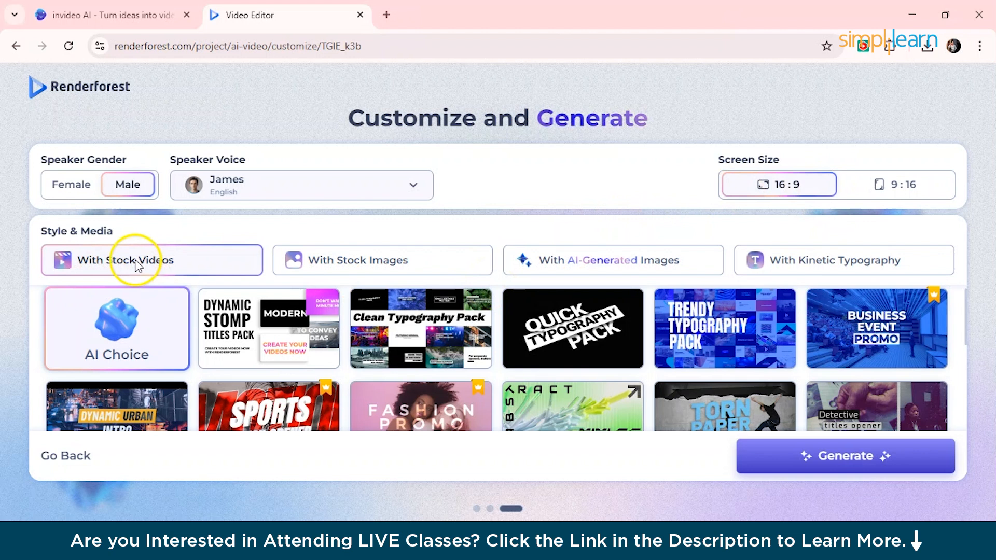
{"action": "left_click", "coordinate": [823, 468]}
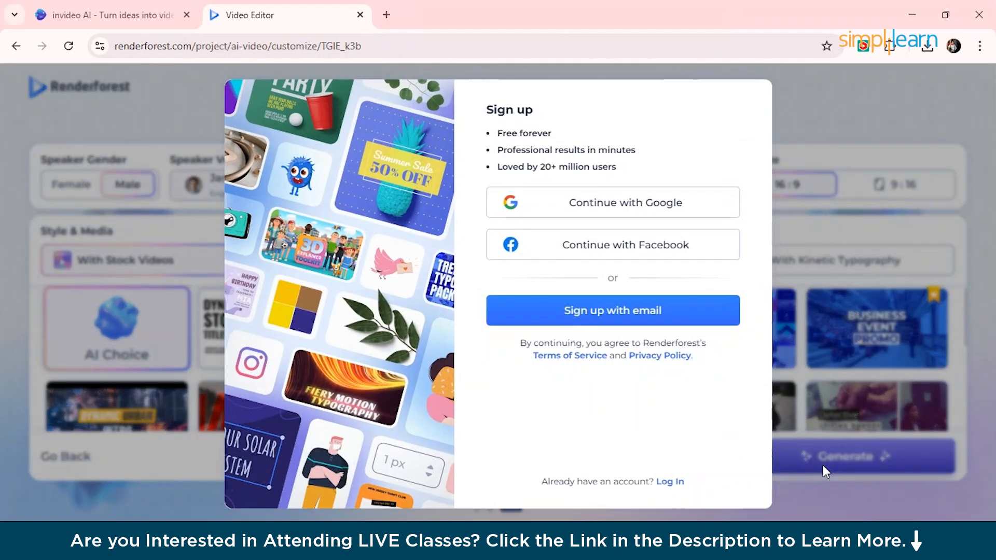
Sign up with Google using the account already listed in the browser
{"action": "left_click", "coordinate": [665, 242]}
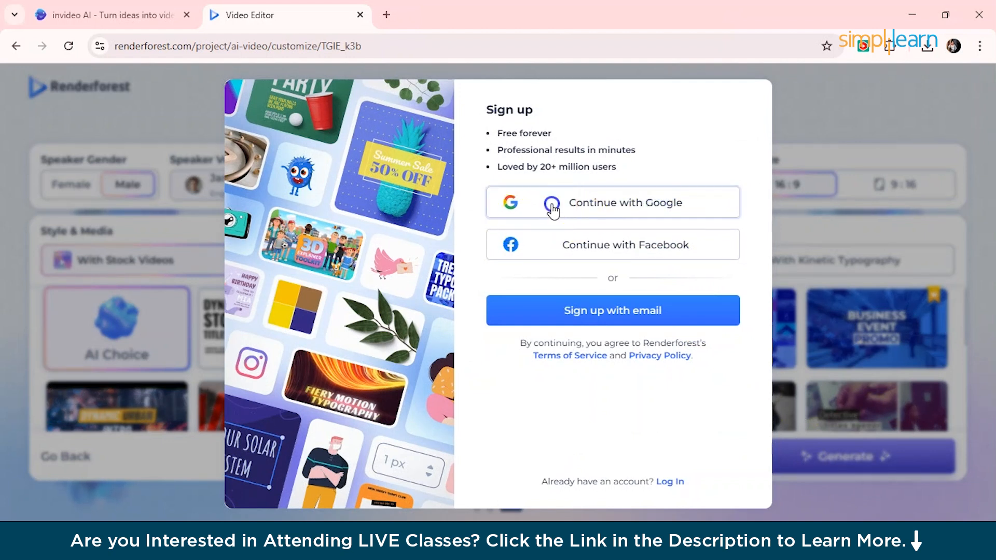
{"action": "left_click", "coordinate": [585, 206]}
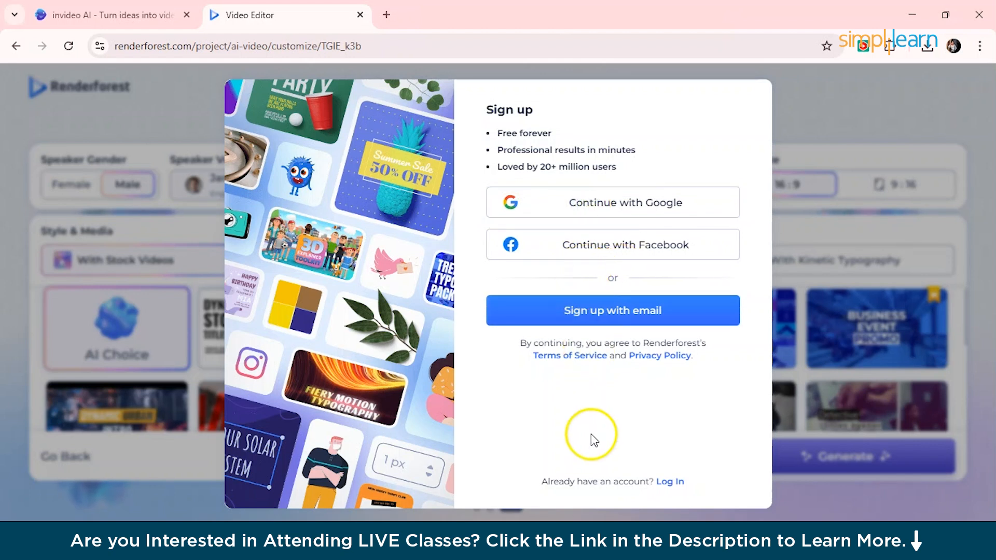
{"action": "left_click", "coordinate": [636, 213]}
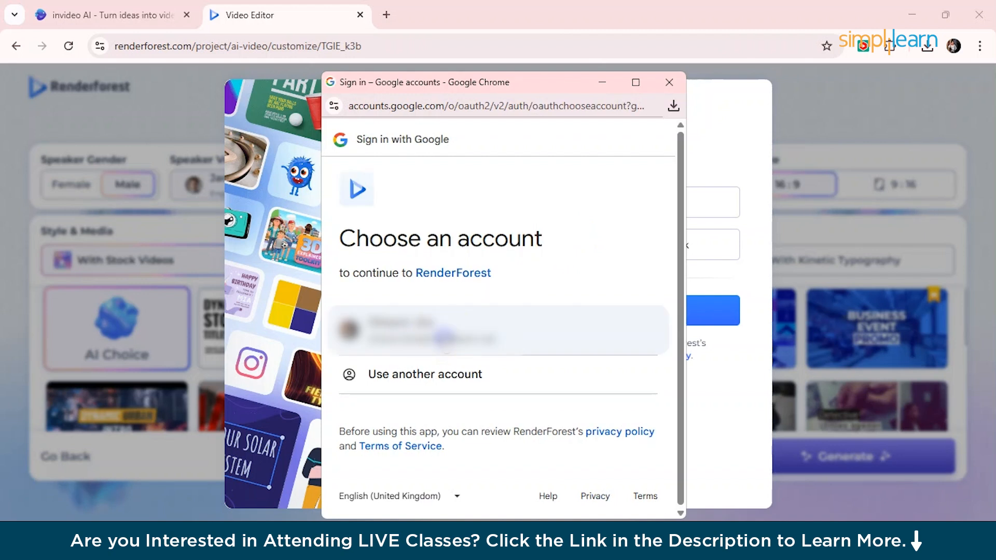
{"action": "left_click", "coordinate": [444, 332]}
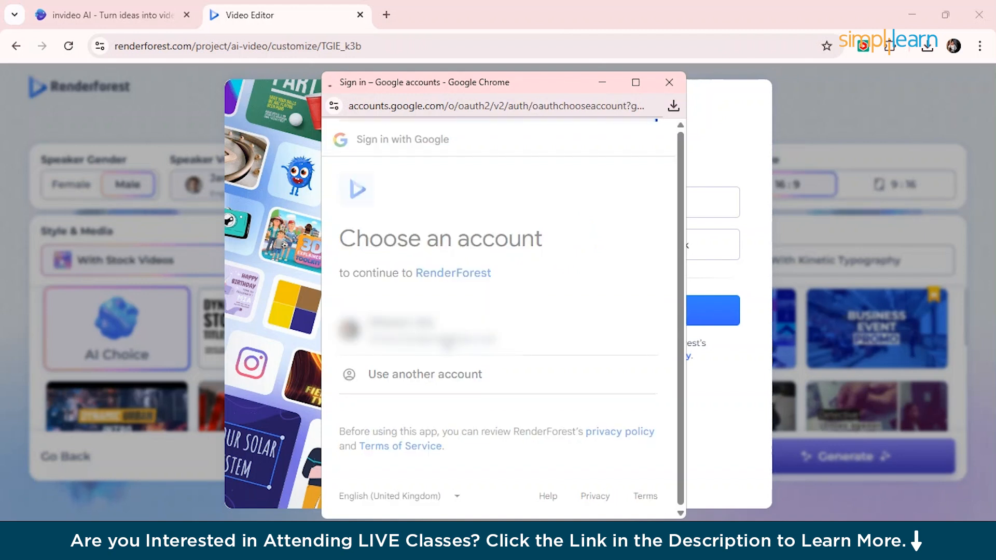
{"action": "left_click", "coordinate": [565, 439]}
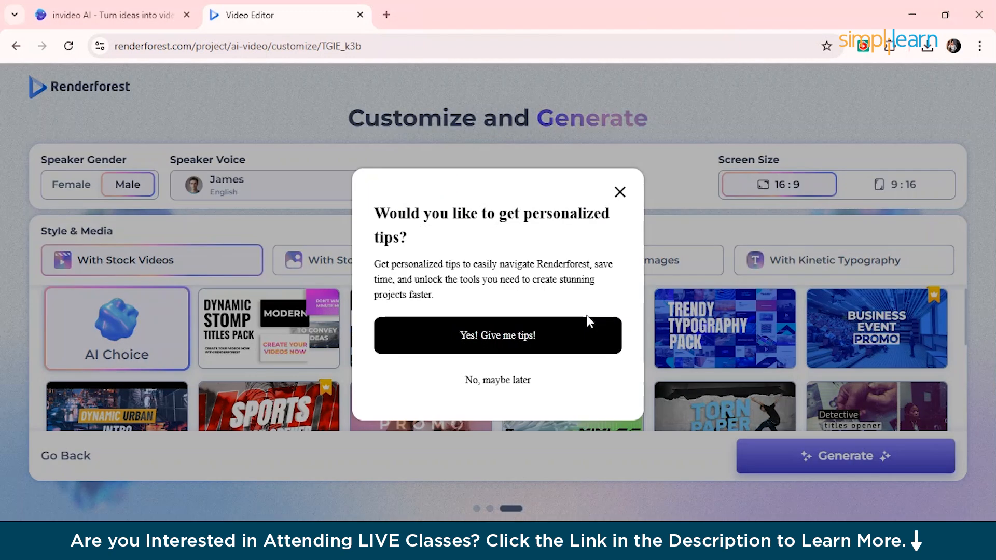
Decline the personalized tips and generate the video with the chosen speaker and stock-video style
{"action": "left_click", "coordinate": [519, 450]}
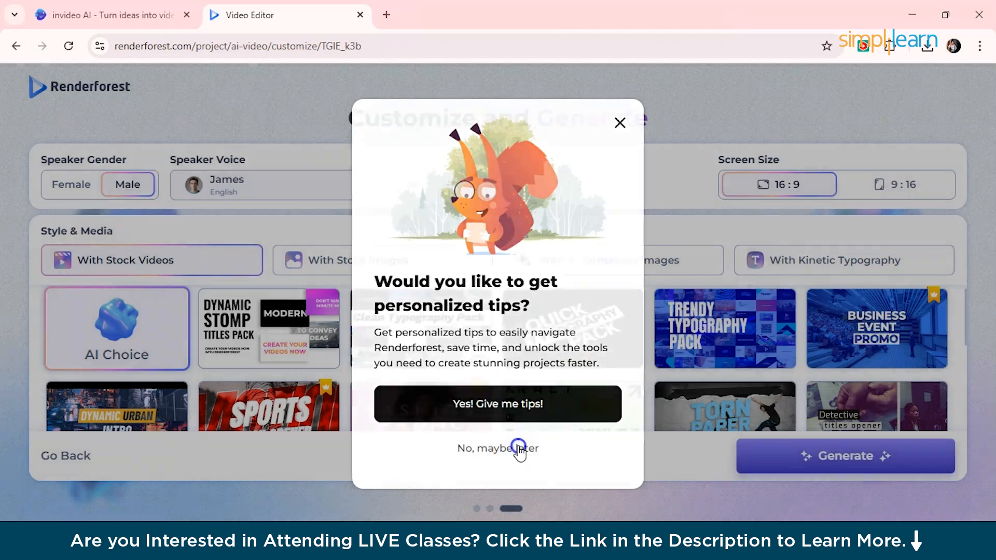
{"action": "left_click", "coordinate": [830, 475]}
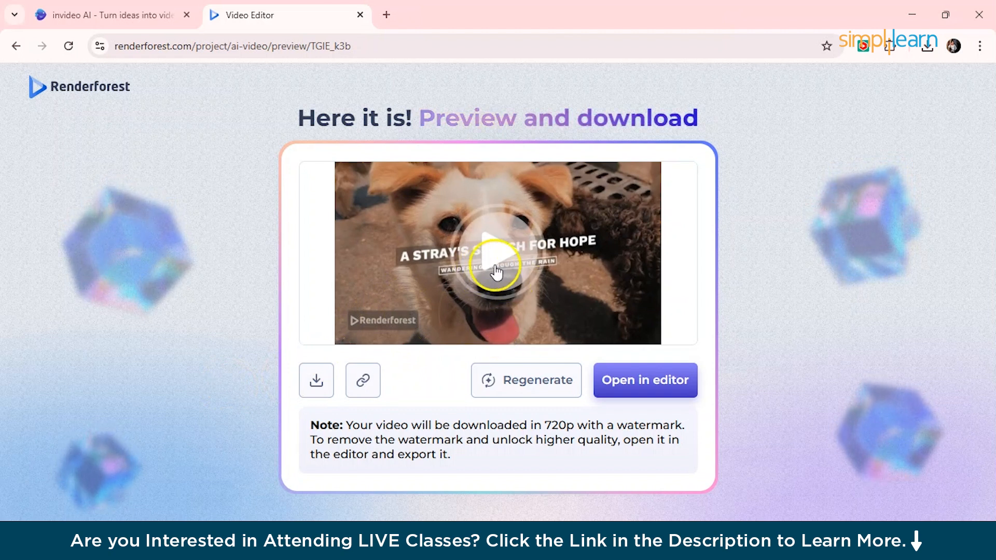
Open the generated stray-dog video in the editor and preview its opening scene
{"action": "left_click", "coordinate": [655, 385]}
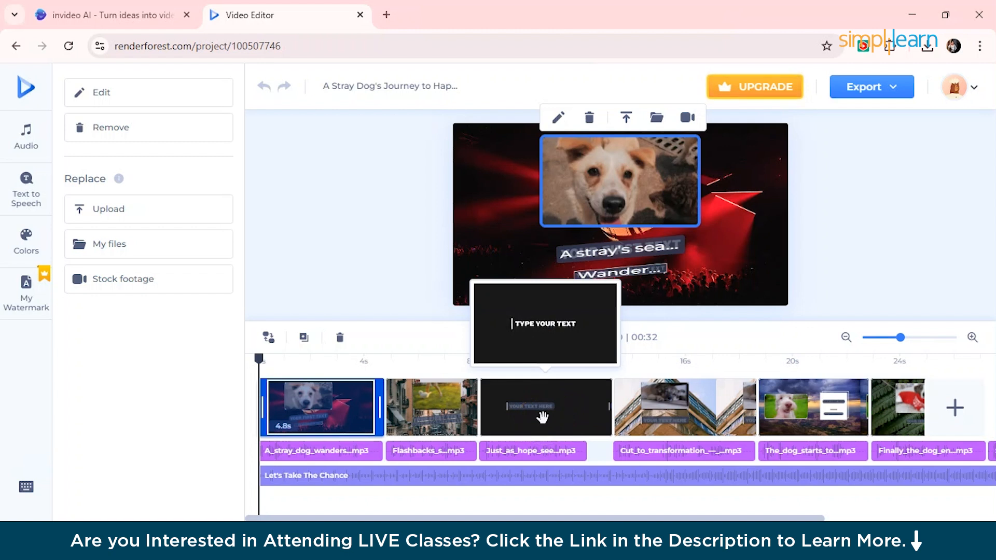
{"action": "left_click", "coordinate": [583, 338]}
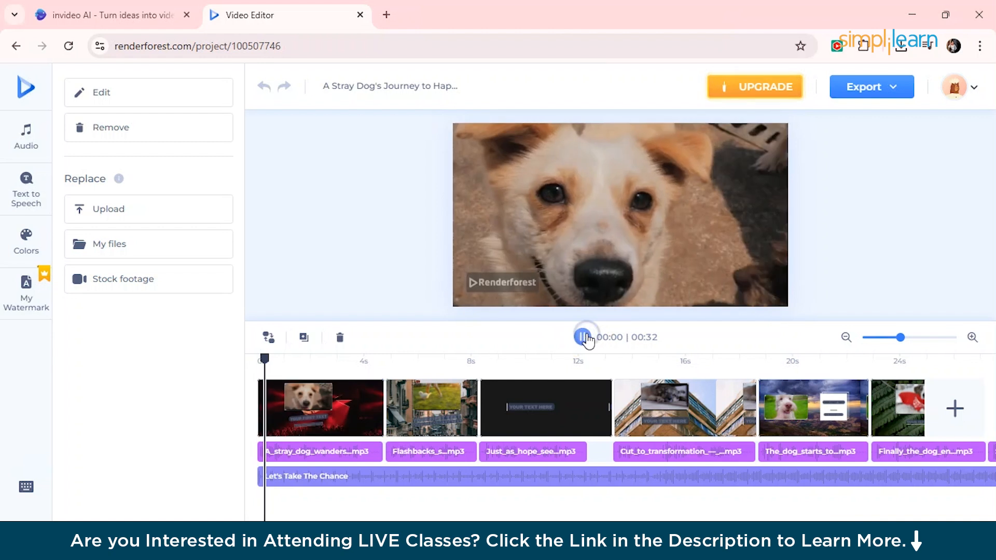
{"action": "left_click", "coordinate": [677, 238]}
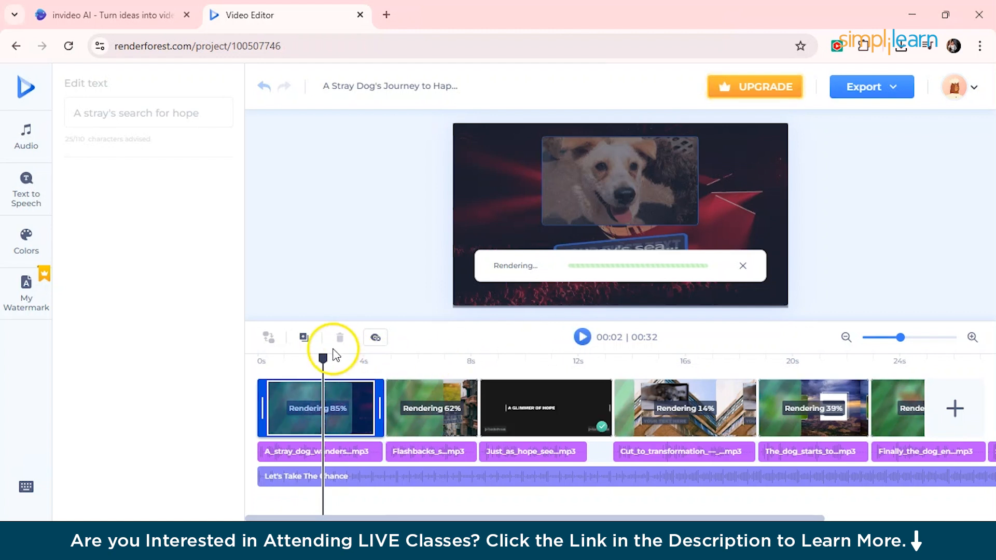
Return the playhead to the start of the timeline and export the video with the free low-quality option
{"action": "left_click_drag", "start_coordinate": [324, 364], "coordinate": [257, 364]}
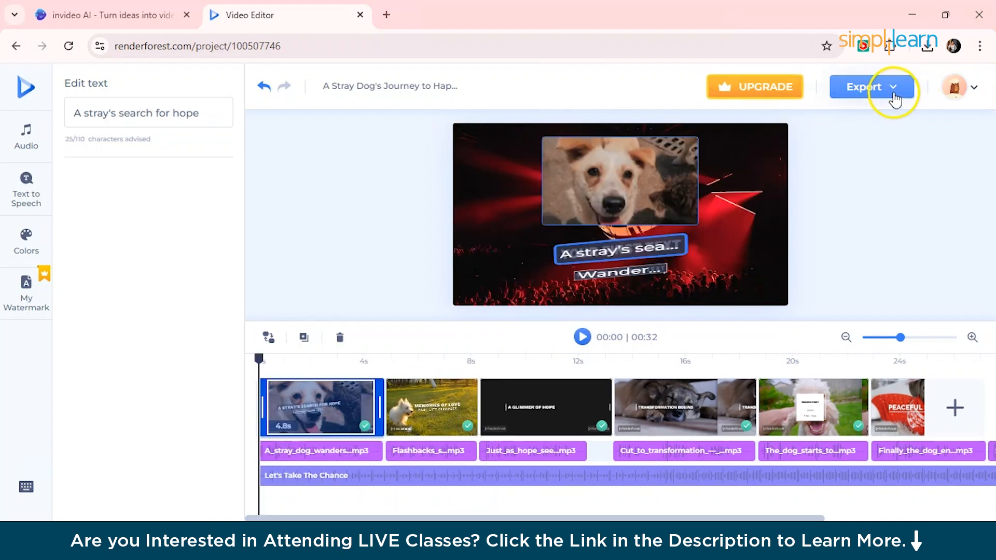
{"action": "left_click", "coordinate": [894, 89]}
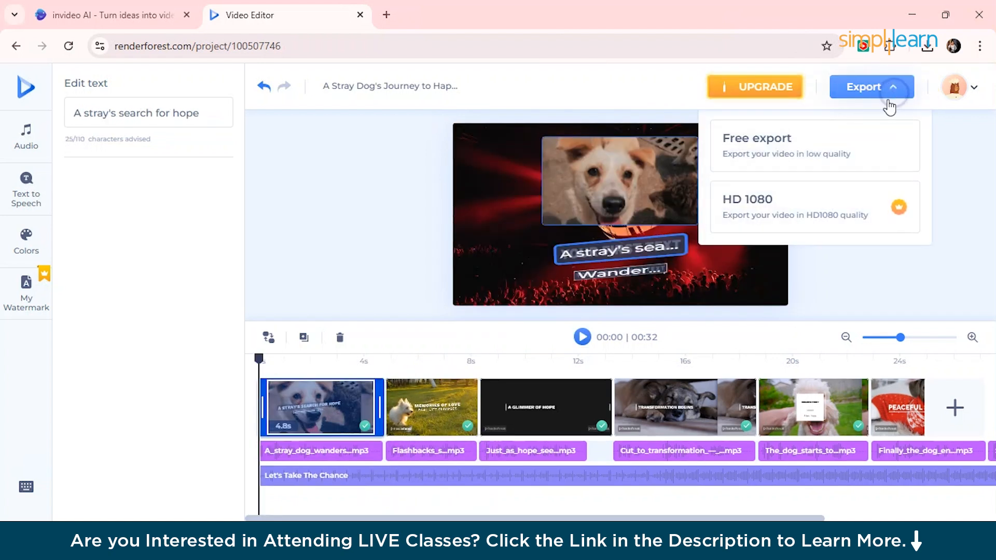
{"action": "left_click", "coordinate": [821, 163]}
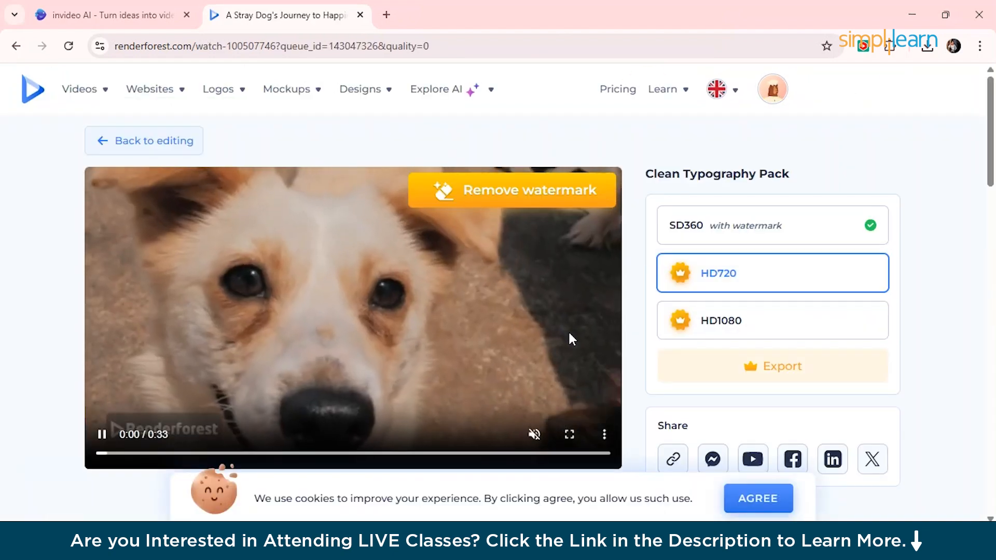
Watch the exported stray-dog video in full screen and return to editing the project
{"action": "scroll", "coordinate": [576, 364], "scroll_direction": "down", "scroll_amount": 1}
{"action": "left_click", "coordinate": [569, 389]}
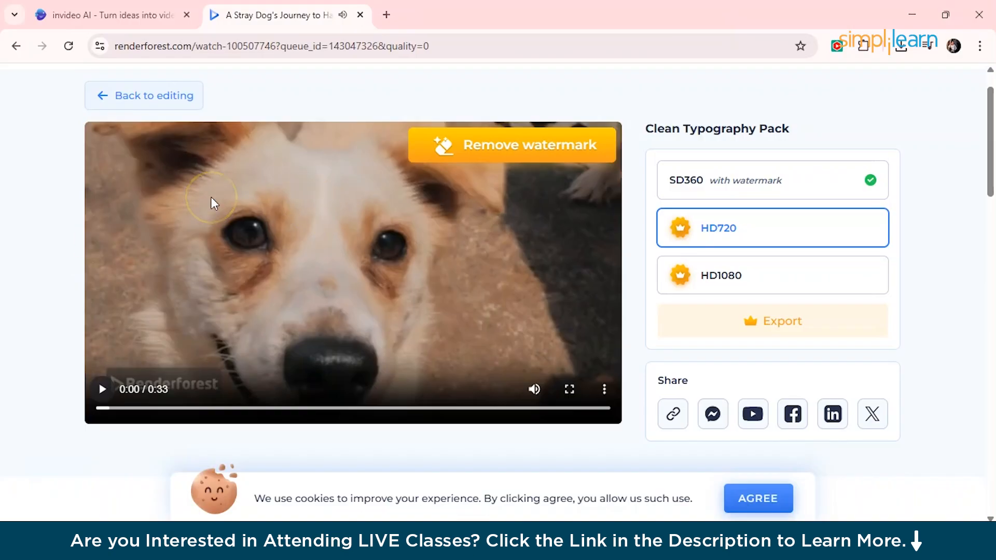
{"action": "left_click", "coordinate": [161, 95]}
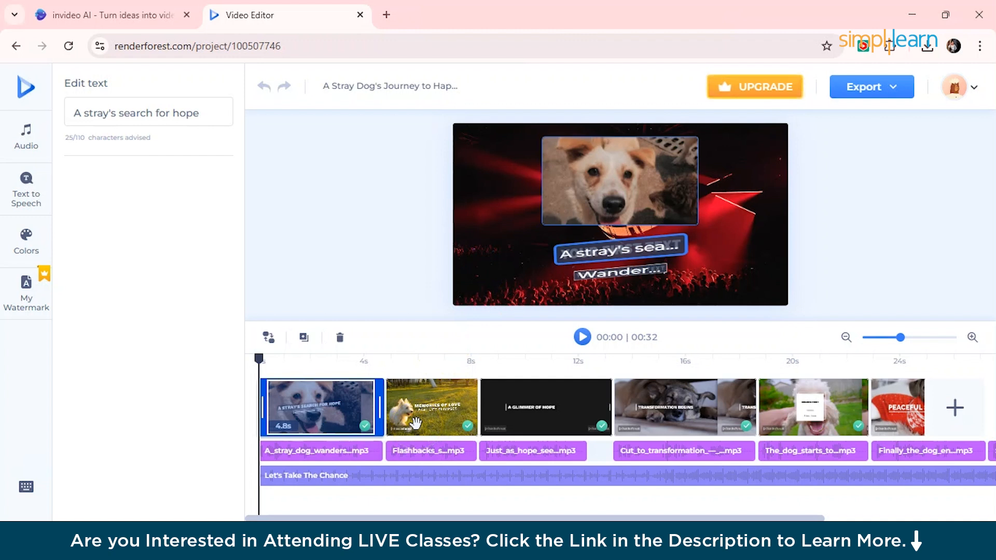
Trim the end of the opening scene, "A stray's search for hope", to a duration of 3.7 s
{"action": "left_click", "coordinate": [417, 474]}
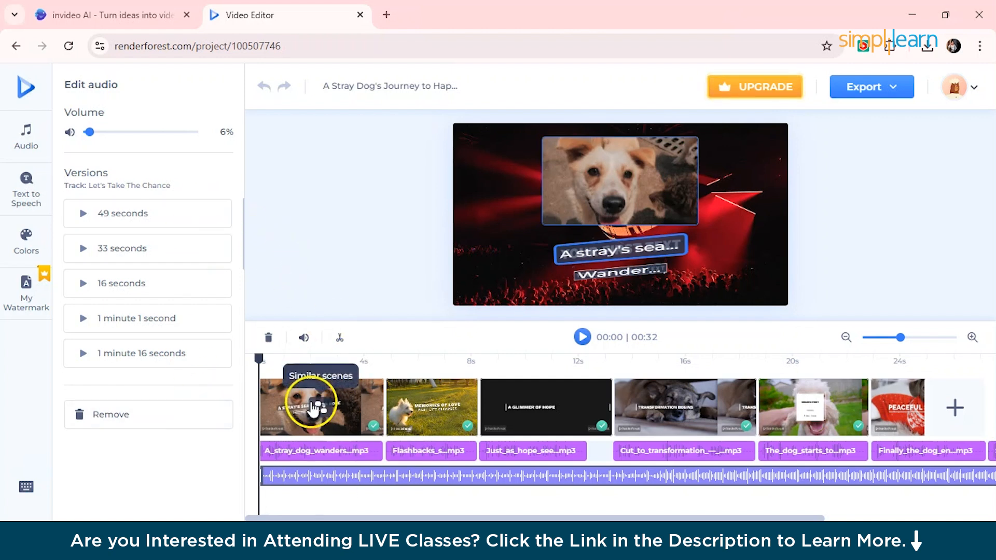
{"action": "left_click", "coordinate": [294, 398]}
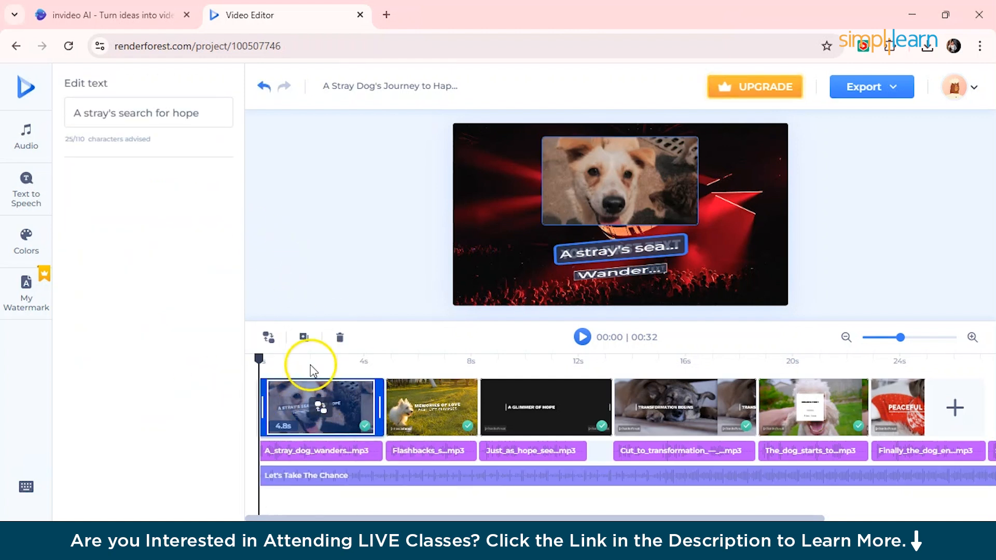
{"action": "left_click_drag", "start_coordinate": [381, 410], "coordinate": [355, 429]}
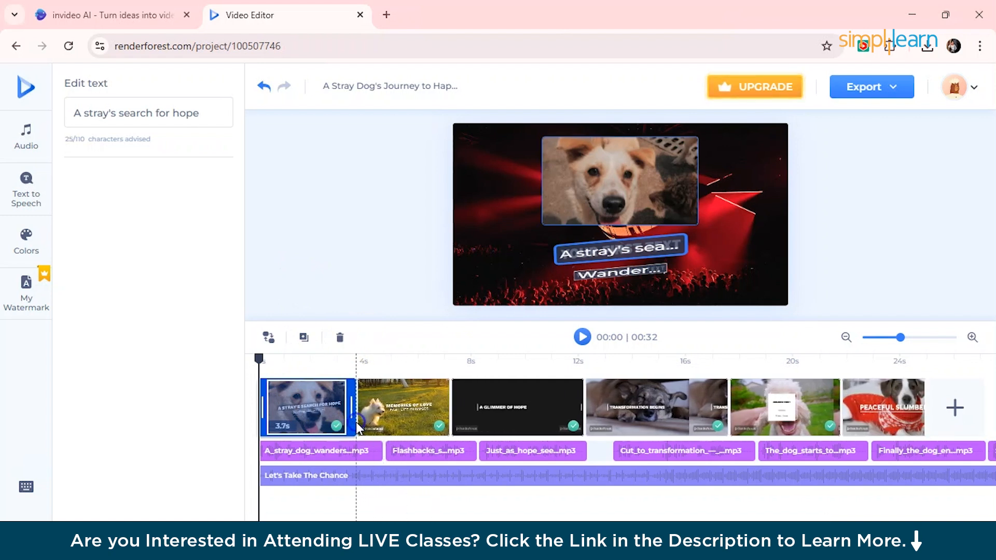
{"action": "left_click", "coordinate": [599, 257]}
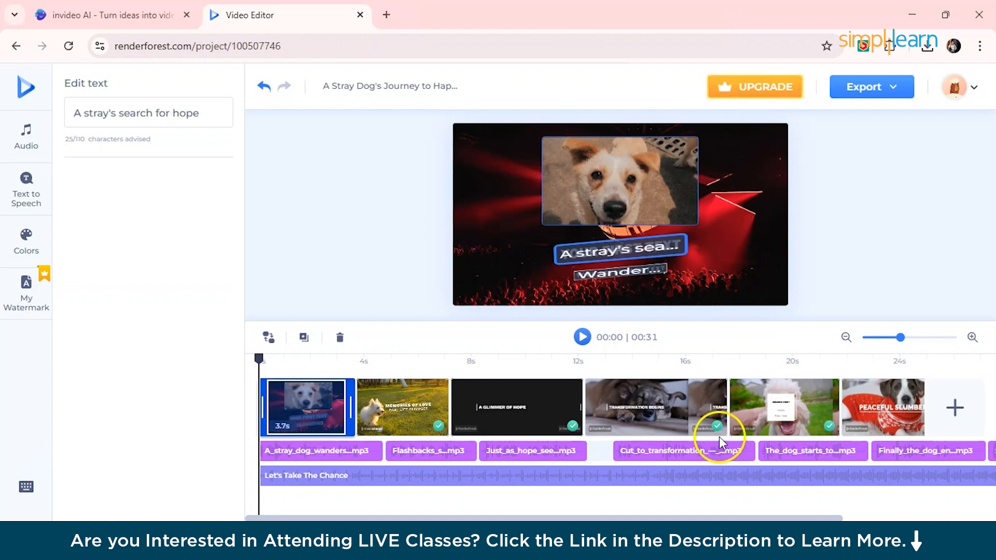
Move the "Cut_to_transformation" narration clip earlier so it directly follows the "Just_as_hope_see" clip
{"action": "left_click_drag", "start_coordinate": [614, 456], "coordinate": [590, 456]}
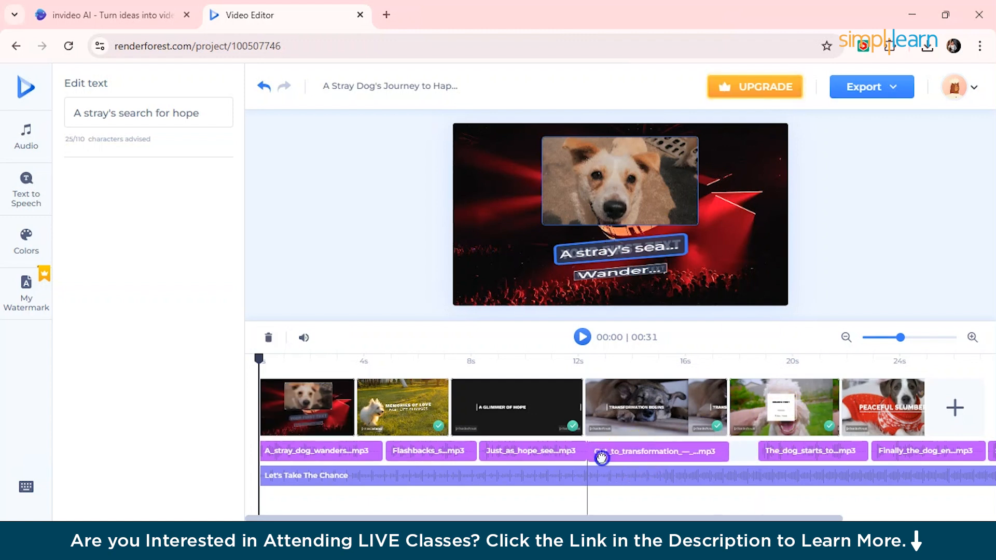
{"action": "left_click", "coordinate": [777, 455]}
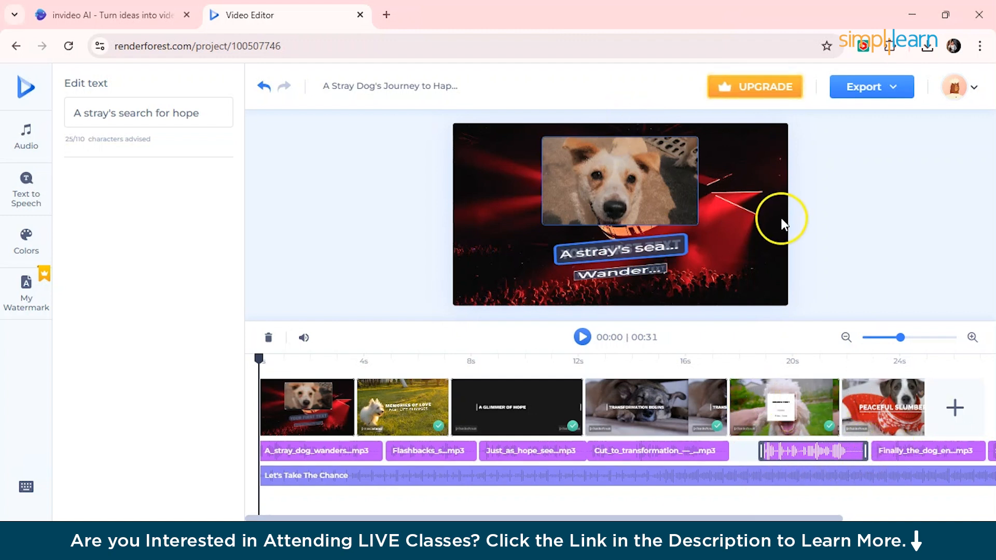
{"action": "left_click", "coordinate": [871, 193]}
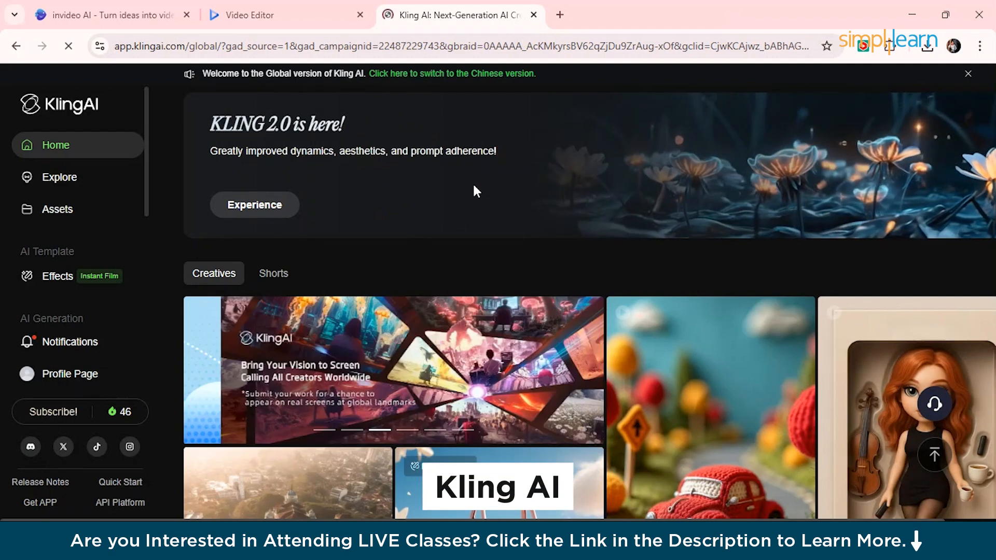
Switch to Kling AI and browse the example images and videos in the home page's Creatives gallery
{"action": "scroll", "coordinate": [475, 192], "scroll_direction": "down", "scroll_amount": 3}
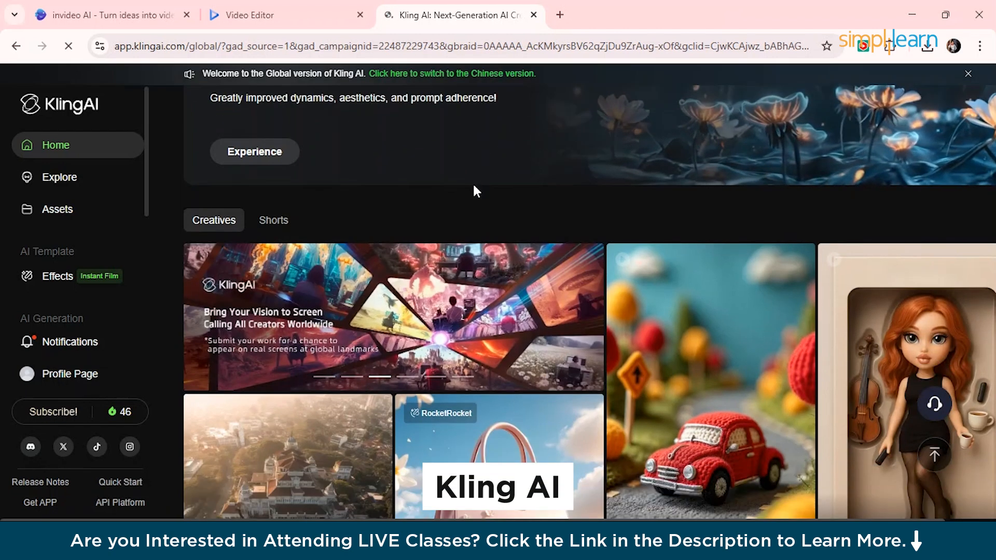
{"action": "scroll", "coordinate": [475, 192], "scroll_direction": "down", "scroll_amount": 3}
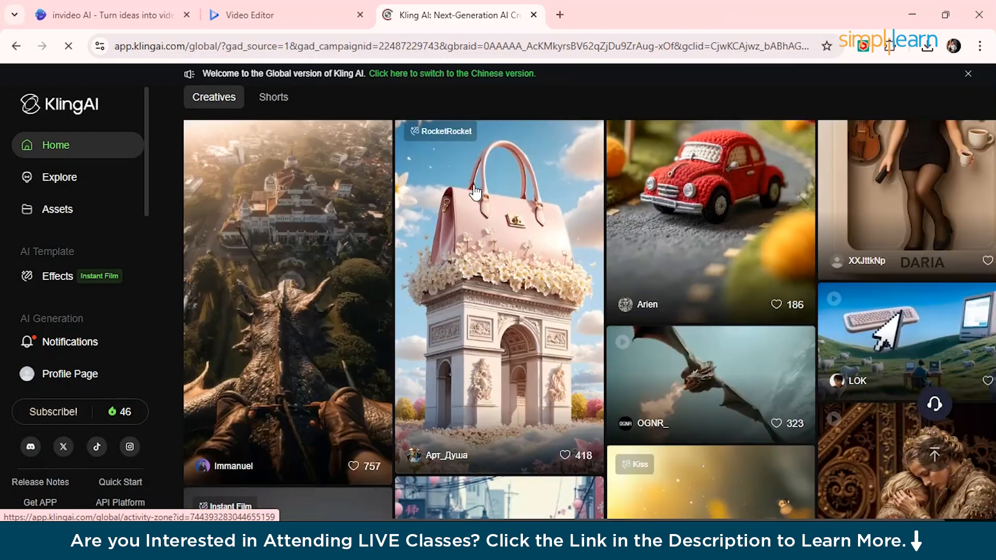
{"action": "mouse_move", "coordinate": [475, 192]}
{"action": "scroll", "coordinate": [475, 192], "scroll_direction": "down", "scroll_amount": 5}
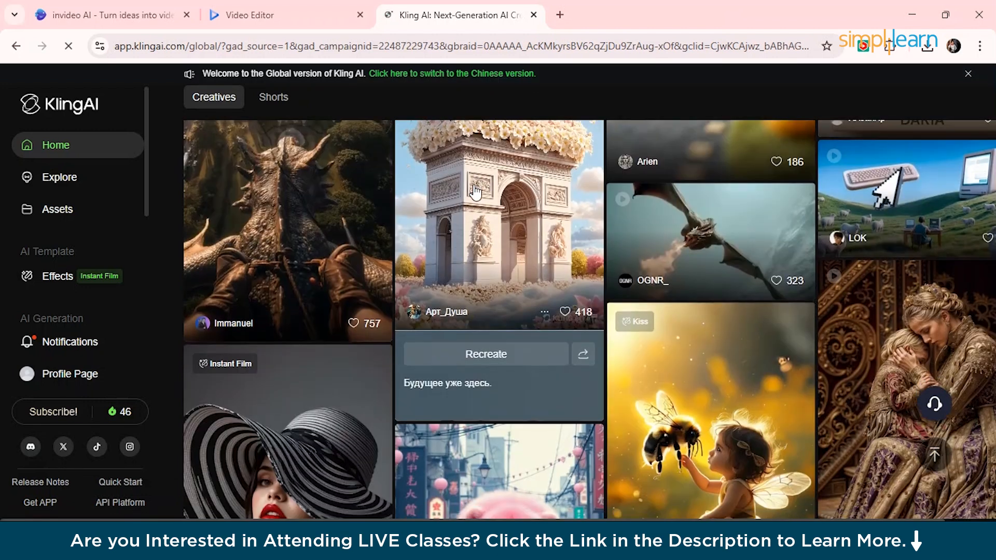
{"action": "scroll", "coordinate": [474, 192], "scroll_direction": "down", "scroll_amount": 6}
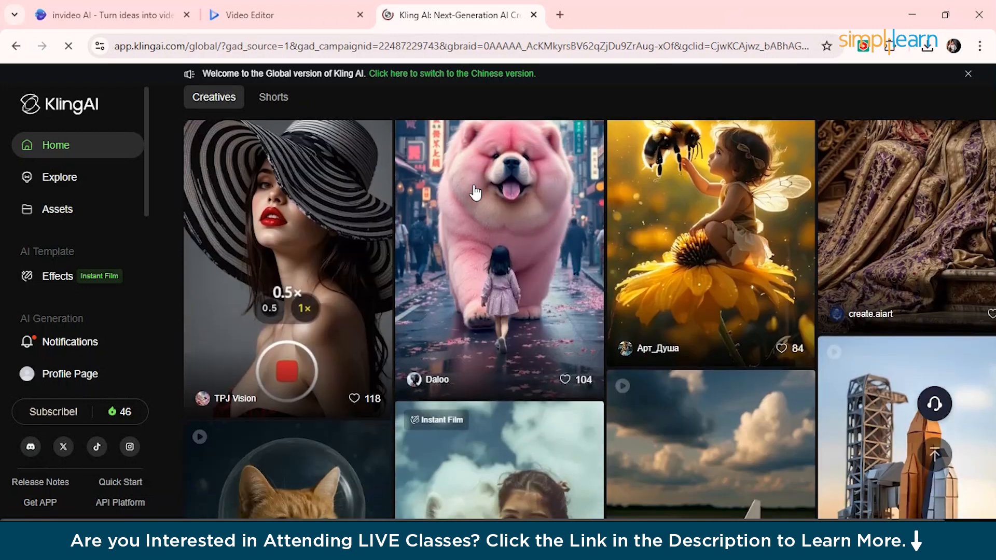
{"action": "scroll", "coordinate": [476, 192], "scroll_direction": "down", "scroll_amount": 2}
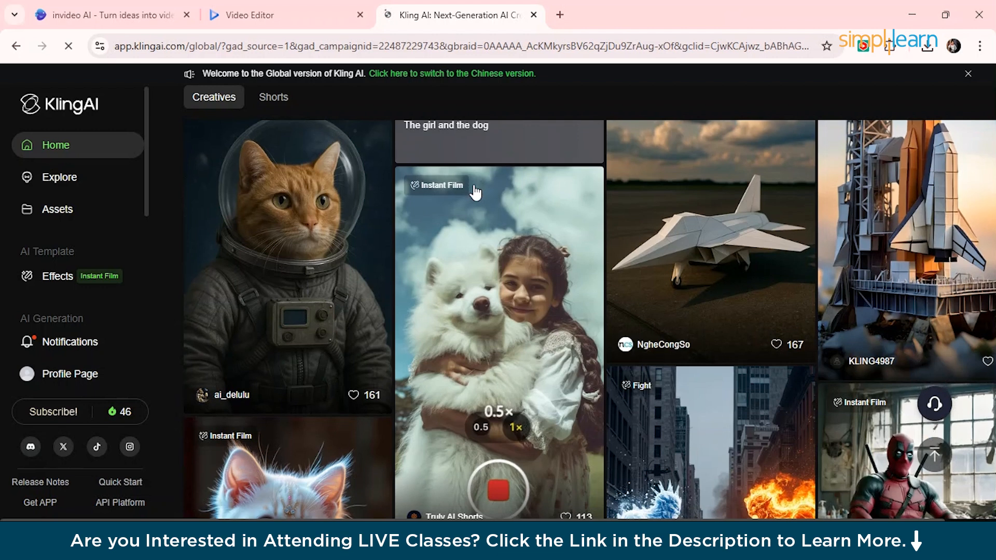
{"action": "scroll", "coordinate": [476, 192], "scroll_direction": "up", "scroll_amount": 9}
{"action": "scroll", "coordinate": [475, 192], "scroll_direction": "up", "scroll_amount": 6}
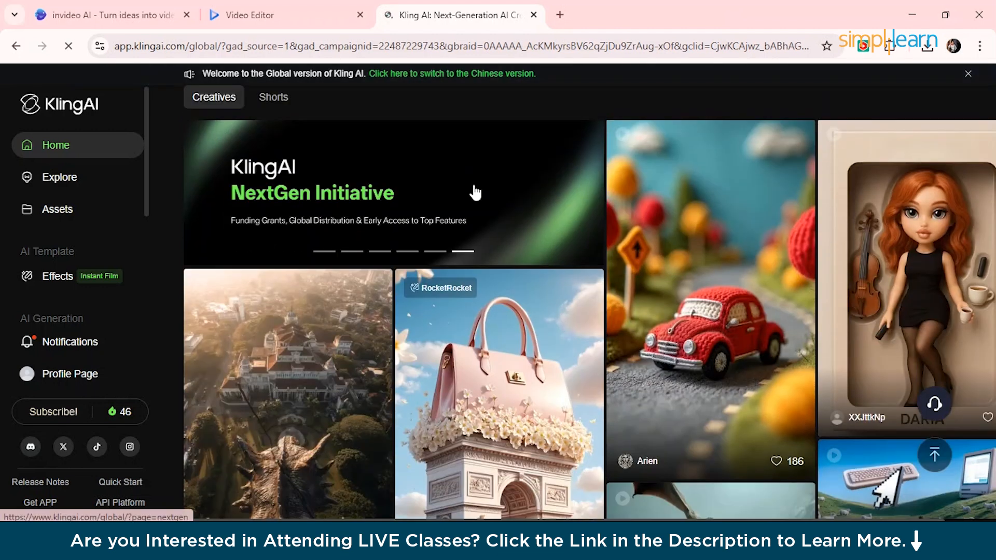
{"action": "scroll", "coordinate": [475, 192], "scroll_direction": "down", "scroll_amount": 3}
{"action": "scroll", "coordinate": [474, 192], "scroll_direction": "down", "scroll_amount": 2}
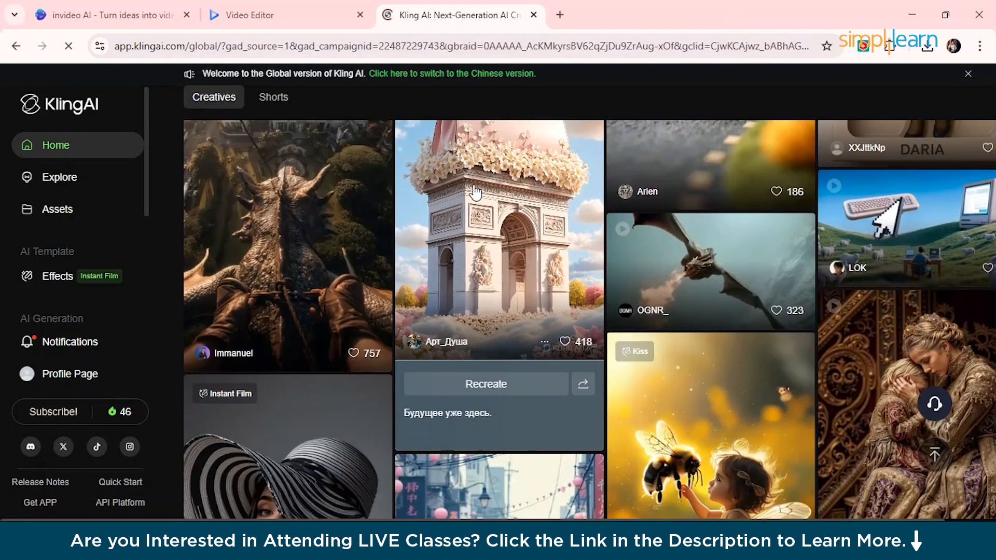
{"action": "scroll", "coordinate": [474, 192], "scroll_direction": "down", "scroll_amount": 6}
{"action": "scroll", "coordinate": [477, 193], "scroll_direction": "down", "scroll_amount": 6}
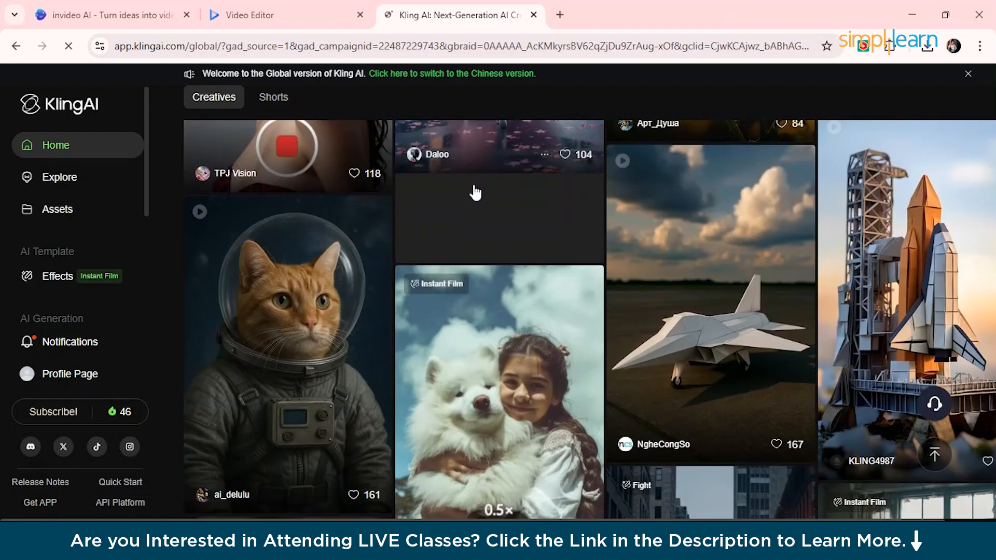
{"action": "scroll", "coordinate": [476, 192], "scroll_direction": "up", "scroll_amount": 10}
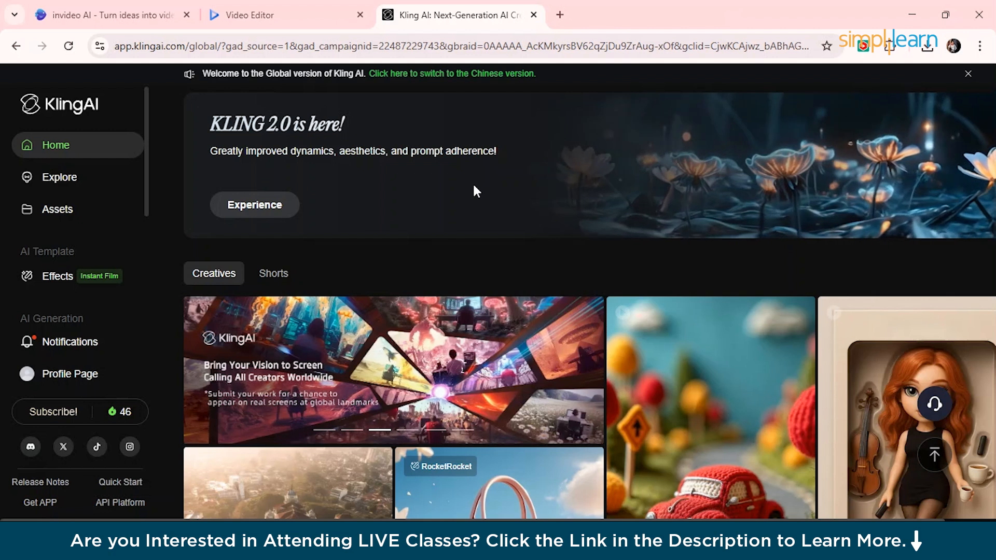
Open AI video generation and replace the sample prompt with "A white Bichon wearing a red floral cotton jacket from the Chinese Northeast, licking its paw."
{"action": "scroll", "coordinate": [79, 307], "scroll_direction": "down", "scroll_amount": 3}
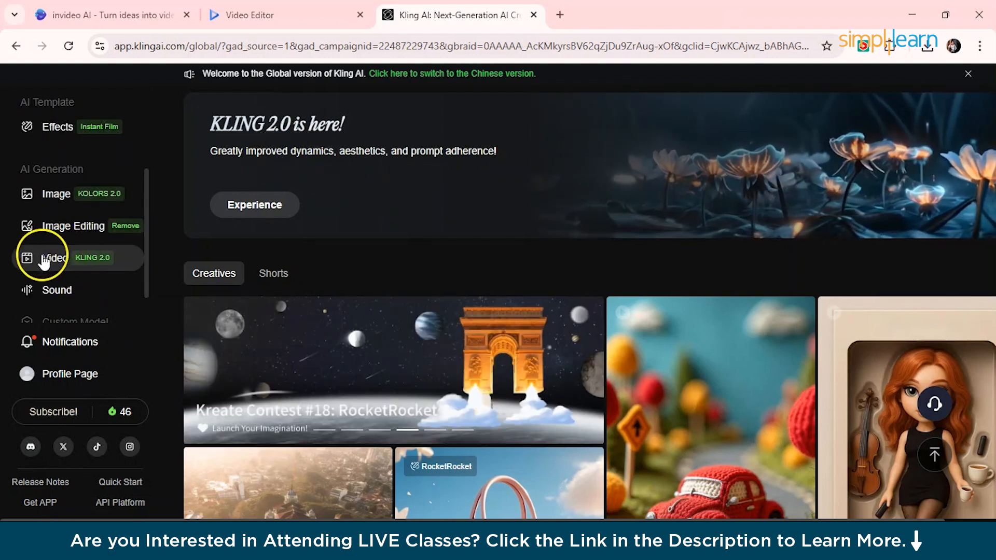
{"action": "left_click", "coordinate": [45, 261]}
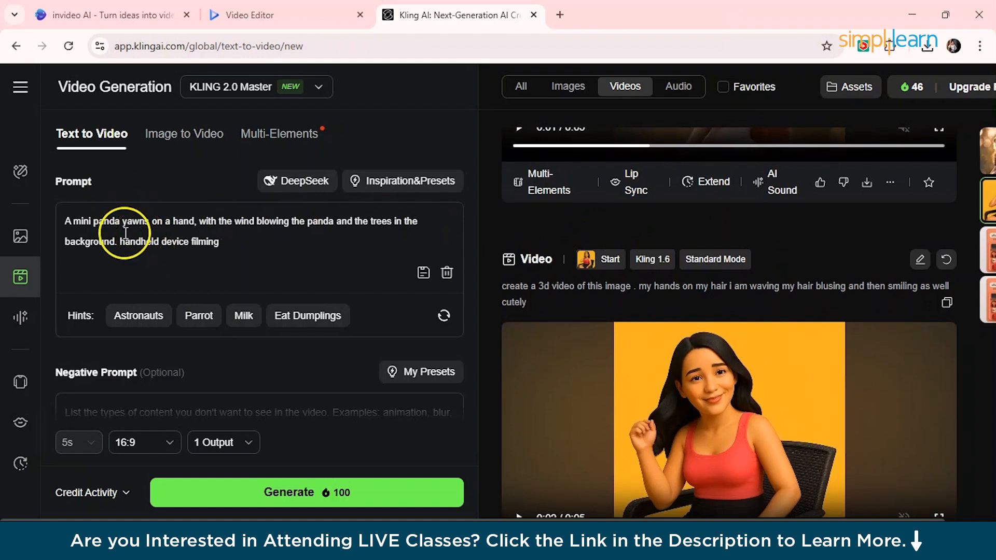
{"action": "triple_click", "coordinate": [114, 222]}
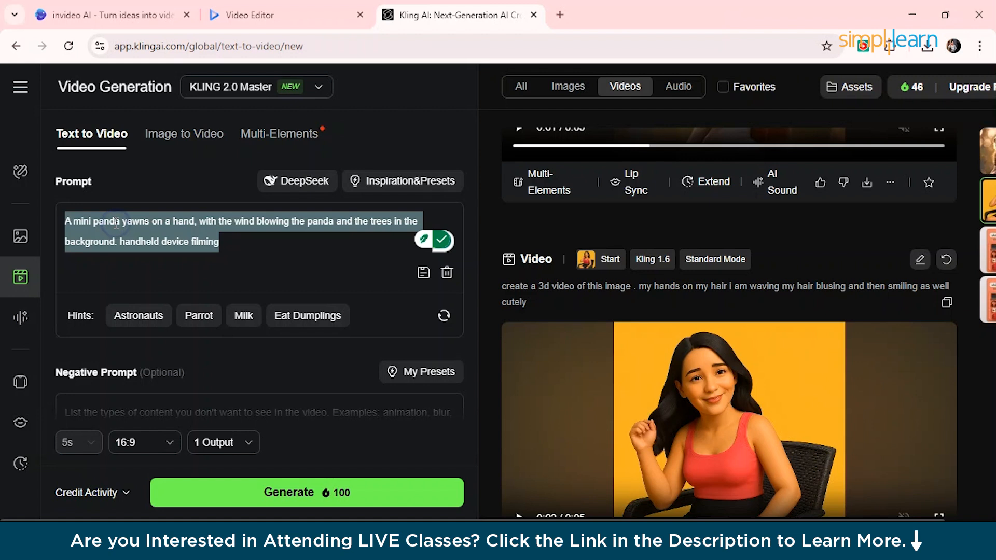
{"action": "key", "text": "BackSpace"}
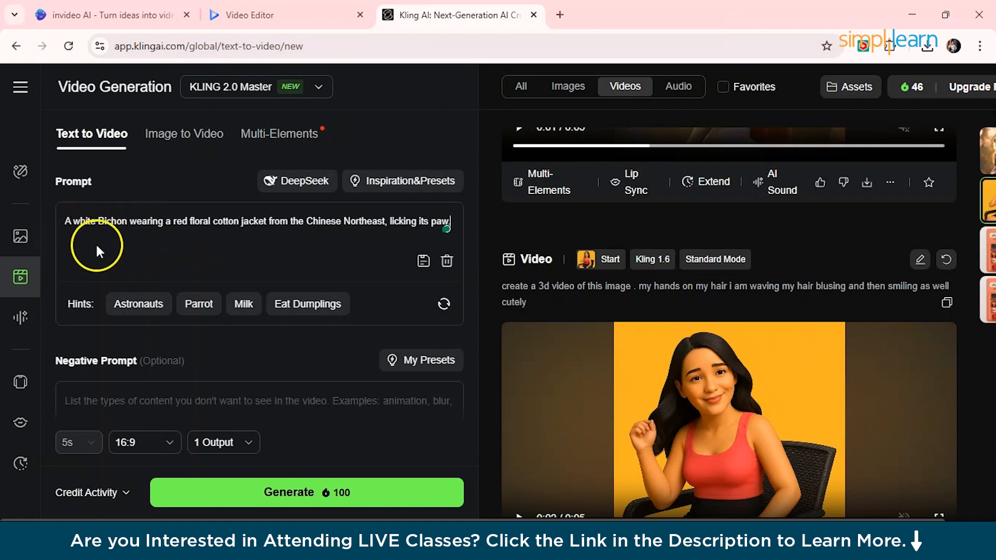
{"action": "left_click", "coordinate": [197, 224]}
{"action": "left_click_drag", "start_coordinate": [197, 224], "coordinate": [308, 224]}
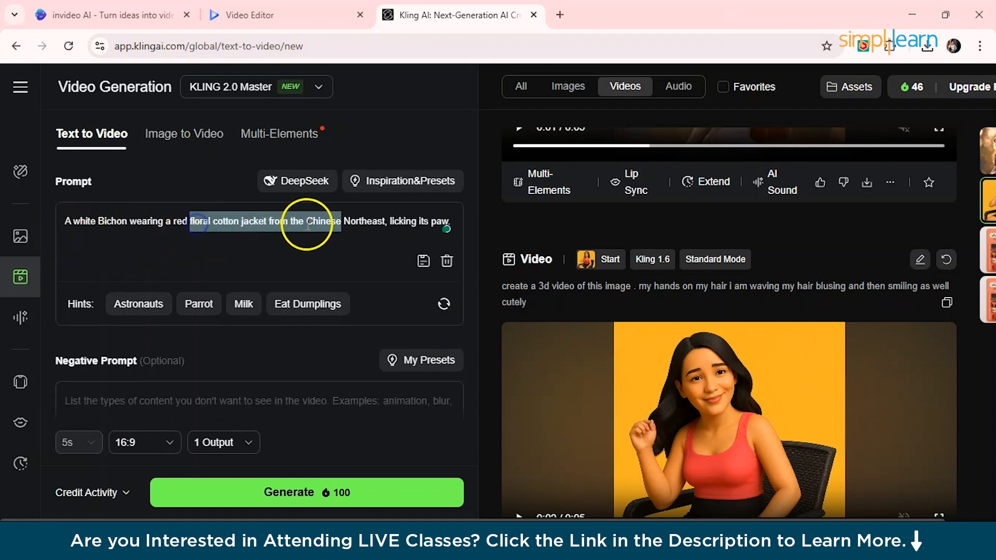
{"action": "left_click", "coordinate": [332, 229]}
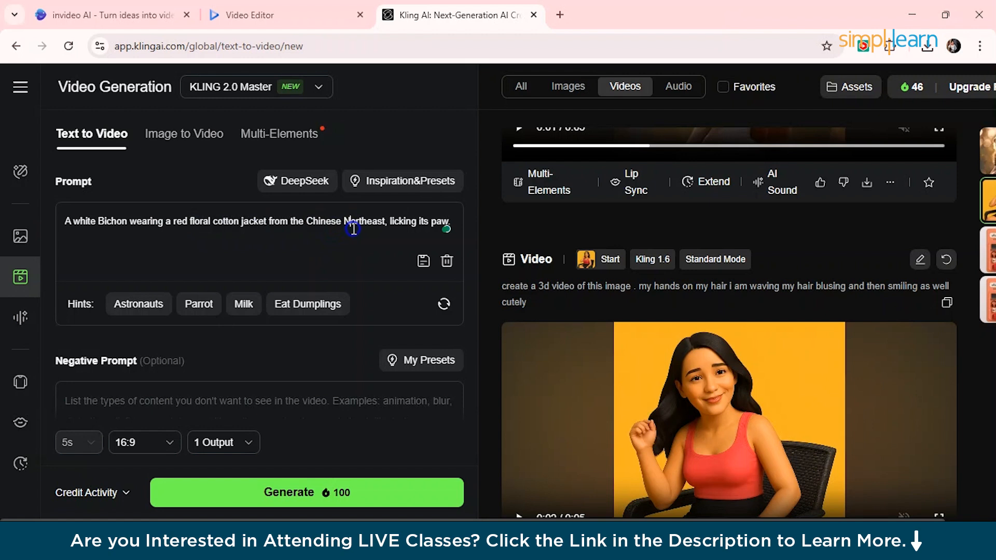
Review the optional negative prompt field without filling it in and request generation of the white Bichon video
{"action": "scroll", "coordinate": [354, 230], "scroll_direction": "down", "scroll_amount": 1}
{"action": "scroll", "coordinate": [354, 229], "scroll_direction": "up", "scroll_amount": 1}
{"action": "scroll", "coordinate": [379, 227], "scroll_direction": "down", "scroll_amount": 3}
{"action": "left_click", "coordinate": [134, 287]}
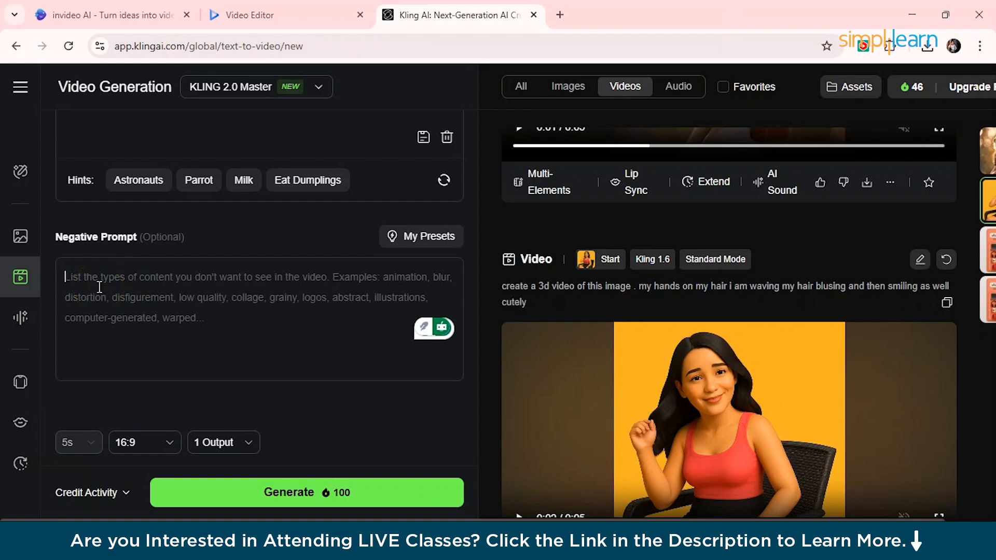
{"action": "scroll", "coordinate": [99, 287], "scroll_direction": "up", "scroll_amount": 1}
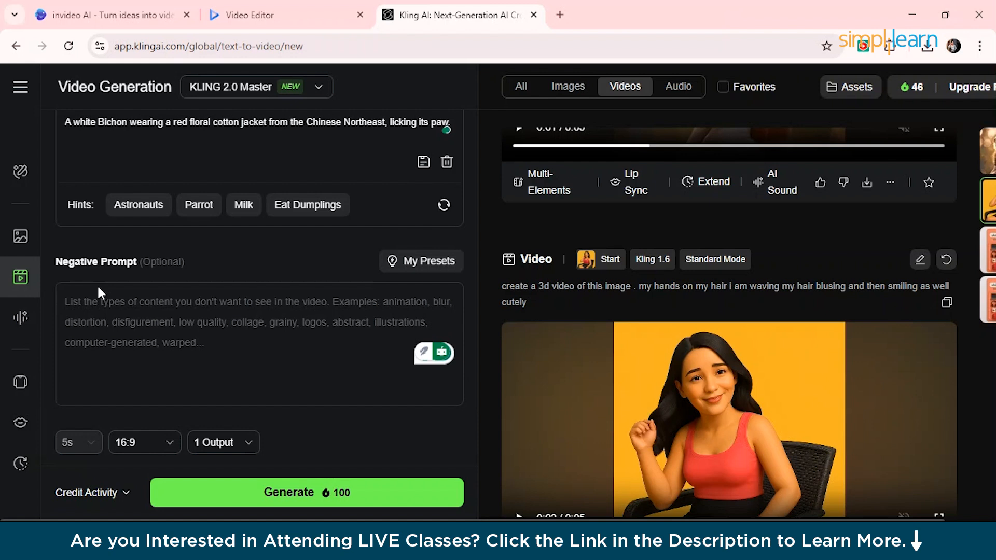
{"action": "scroll", "coordinate": [98, 288], "scroll_direction": "up", "scroll_amount": 3}
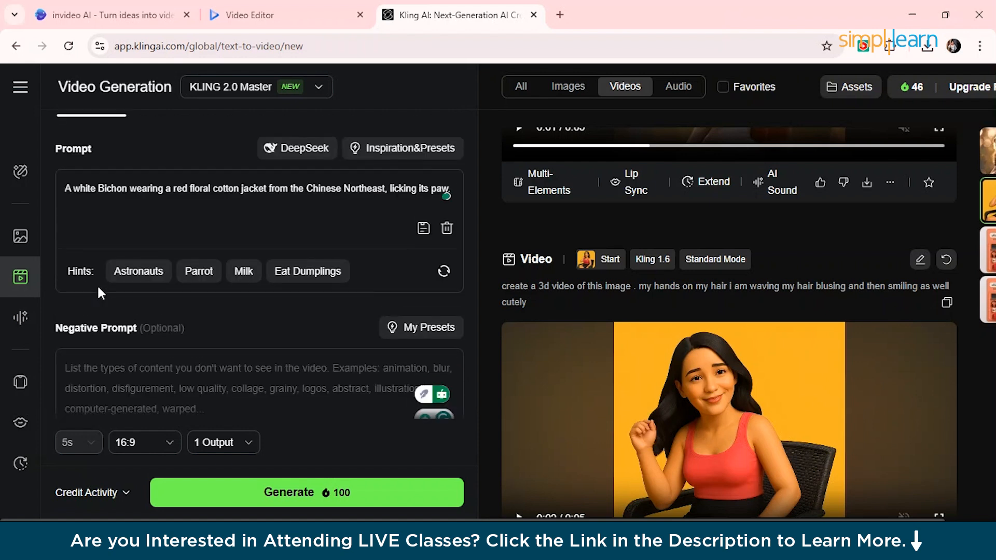
{"action": "scroll", "coordinate": [98, 288], "scroll_direction": "up", "scroll_amount": 1}
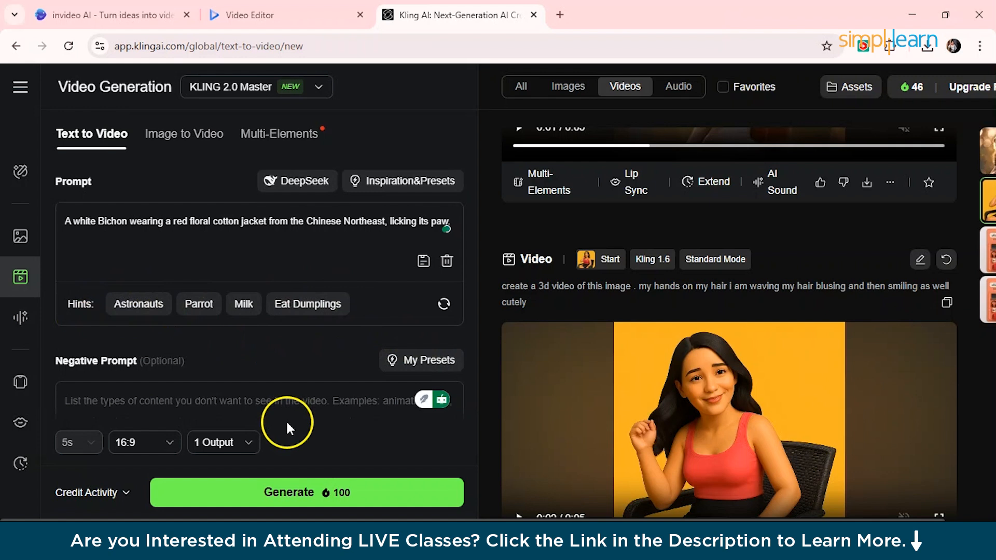
{"action": "left_click", "coordinate": [297, 493]}
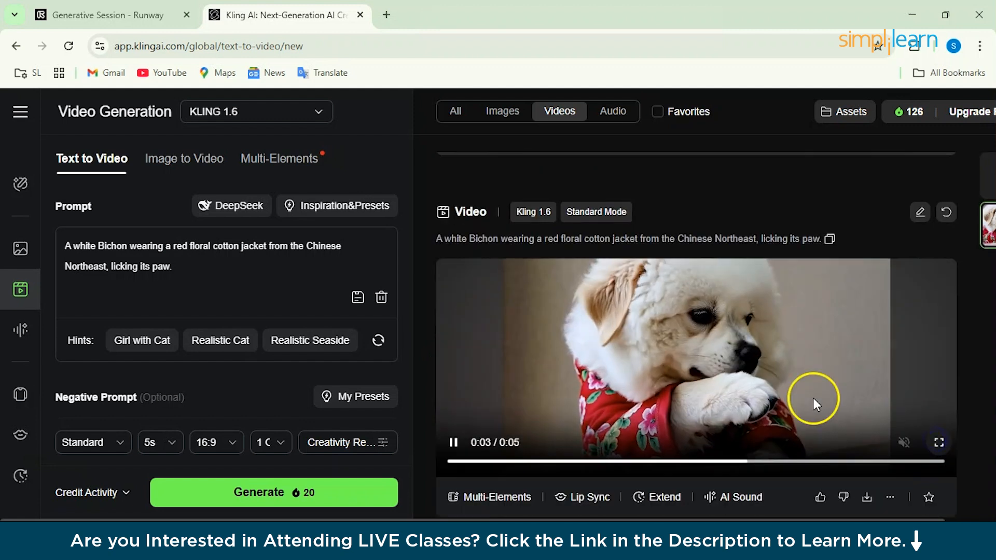
View the generated white Bichon video in full screen and return to the video generation page
{"action": "left_click", "coordinate": [939, 443]}
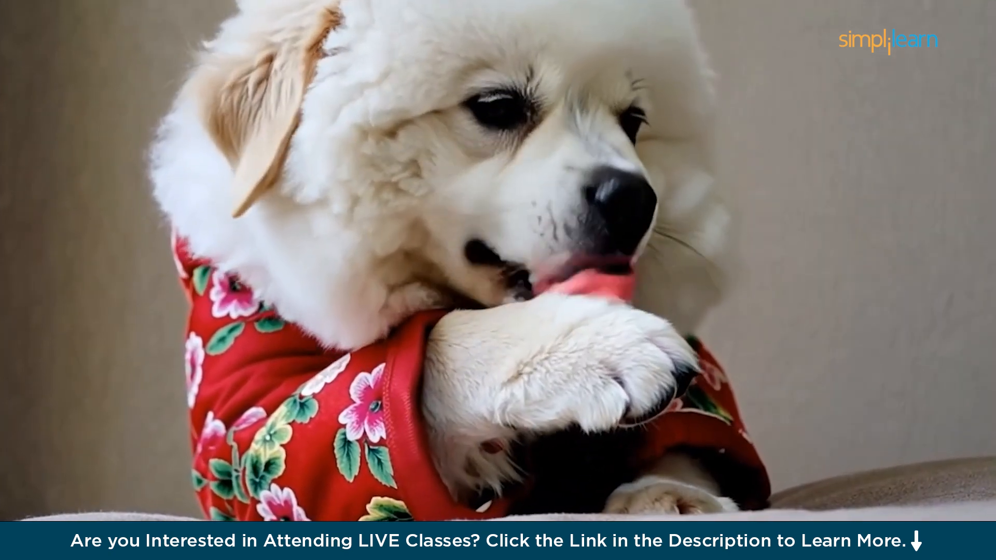
{"action": "left_click", "coordinate": [945, 451]}
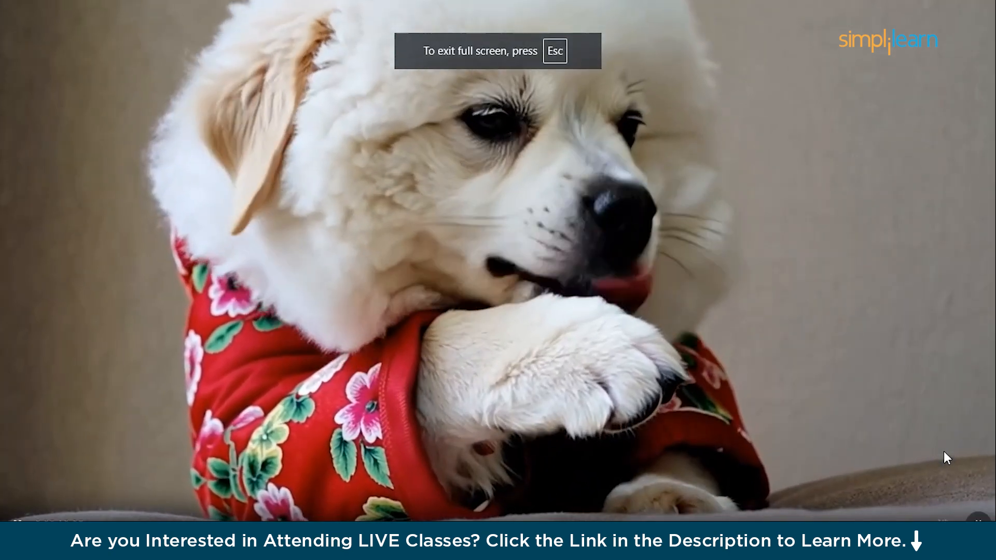
{"action": "key", "text": "Escape"}
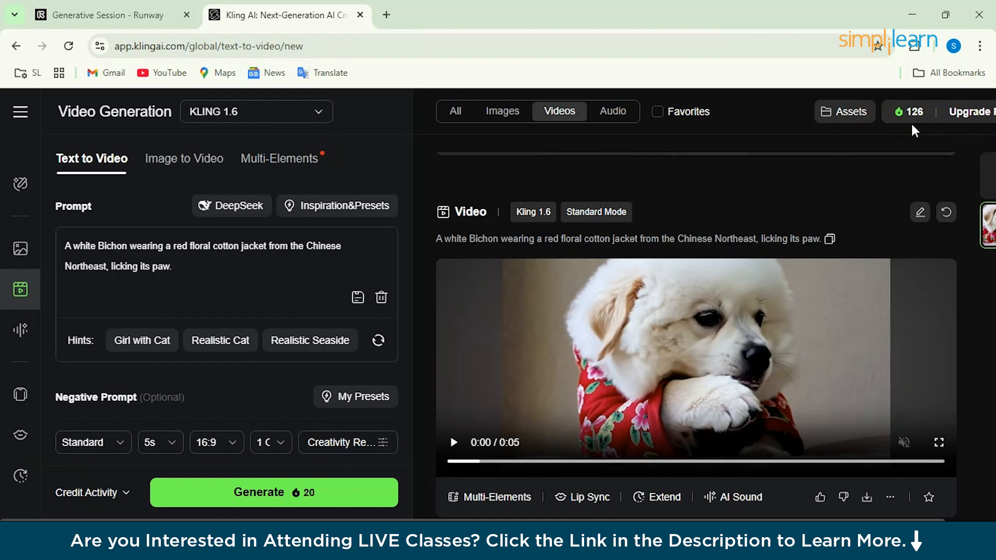
Open Kling AI's membership plans and compare the yearly Basic, Standard, Pro and Premier prices and monthly credits
{"action": "scroll", "coordinate": [911, 123], "scroll_direction": "right", "scroll_amount": 1}
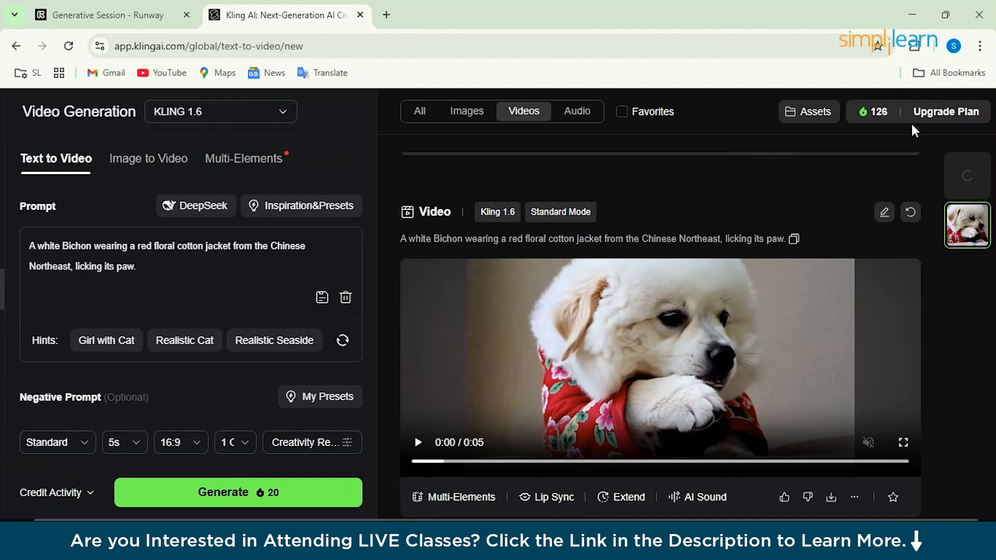
{"action": "left_click", "coordinate": [957, 119]}
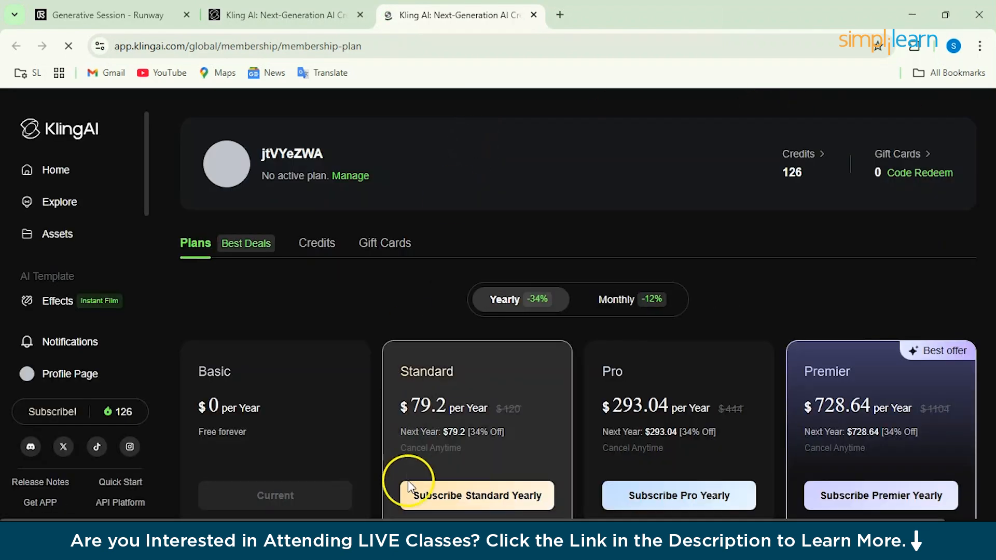
{"action": "scroll", "coordinate": [336, 365], "scroll_direction": "down", "scroll_amount": 2}
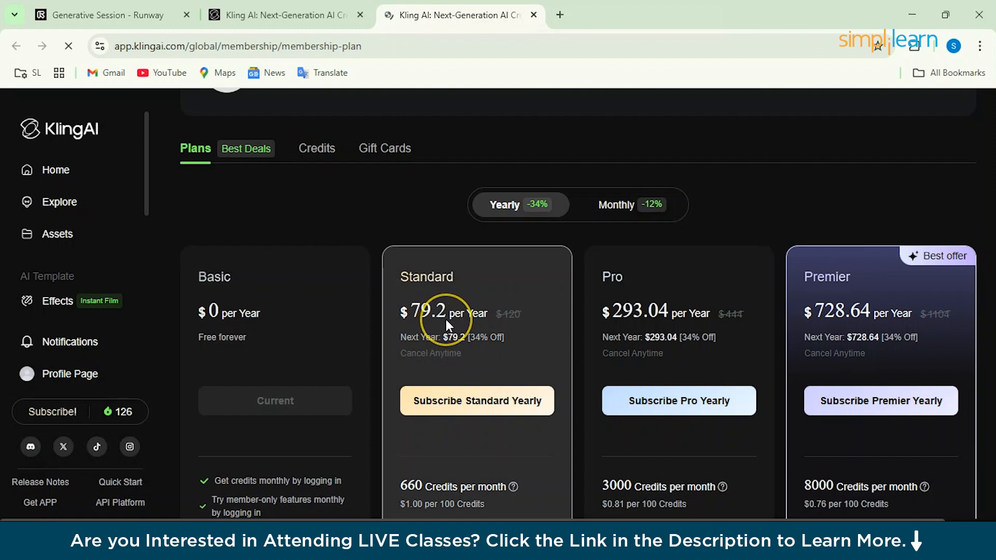
{"action": "scroll", "coordinate": [446, 319], "scroll_direction": "down", "scroll_amount": 1}
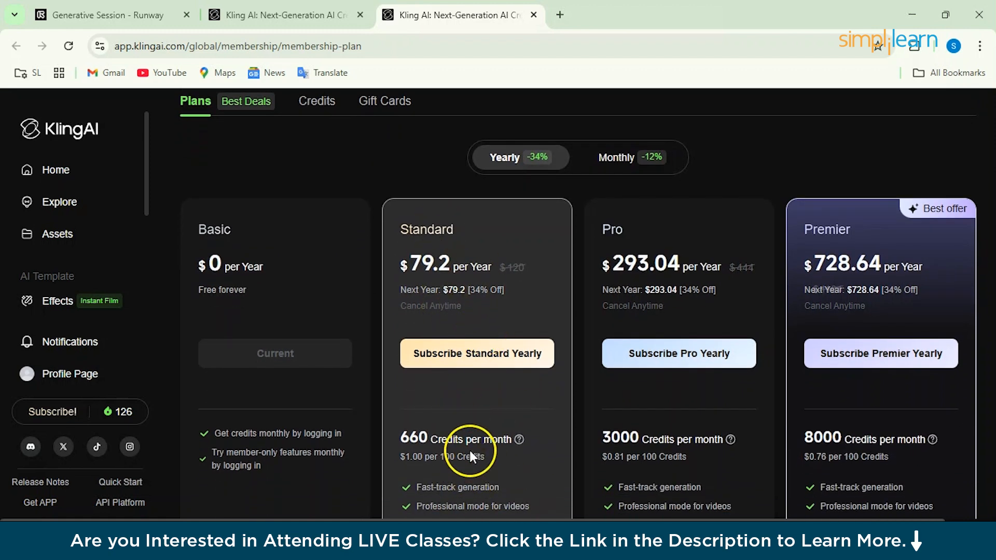
{"action": "scroll", "coordinate": [469, 455], "scroll_direction": "down", "scroll_amount": 2}
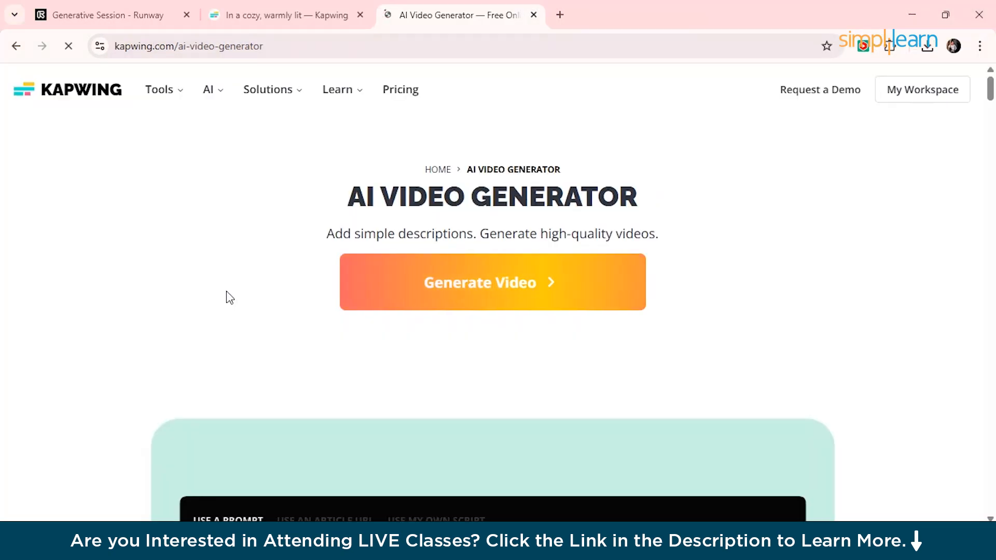
Switch to Kapwing's AI Video Generator page and examine its feature descriptions, customer reviews, creator use cases and social media sharing section
{"action": "scroll", "coordinate": [230, 297], "scroll_direction": "down", "scroll_amount": 1}
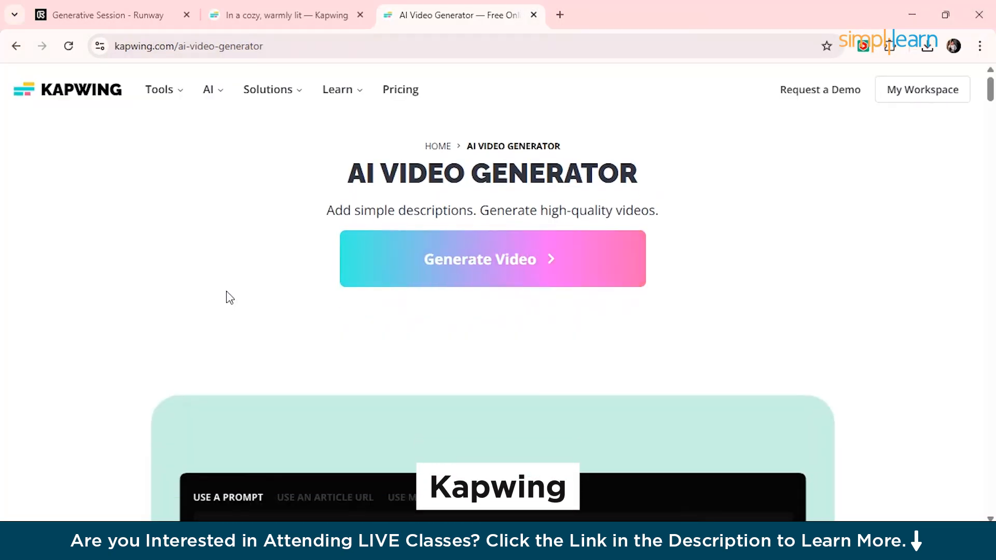
{"action": "scroll", "coordinate": [228, 295], "scroll_direction": "down", "scroll_amount": 9}
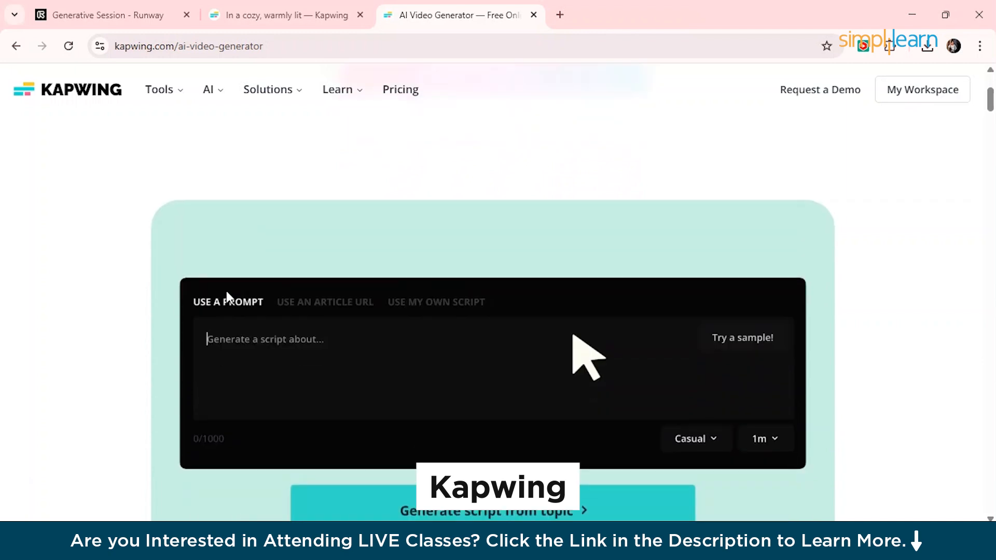
{"action": "scroll", "coordinate": [230, 297], "scroll_direction": "down", "scroll_amount": 5}
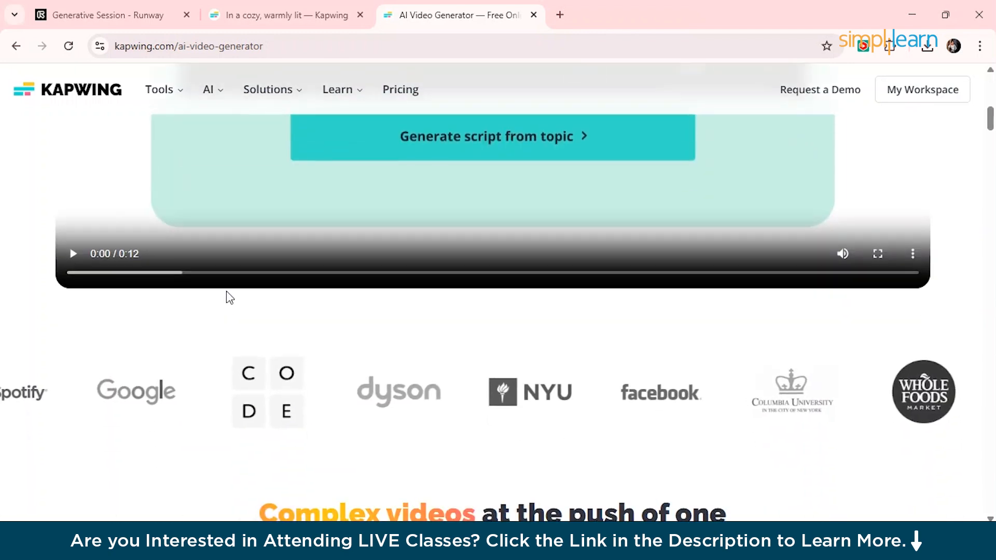
{"action": "scroll", "coordinate": [230, 298], "scroll_direction": "down", "scroll_amount": 4}
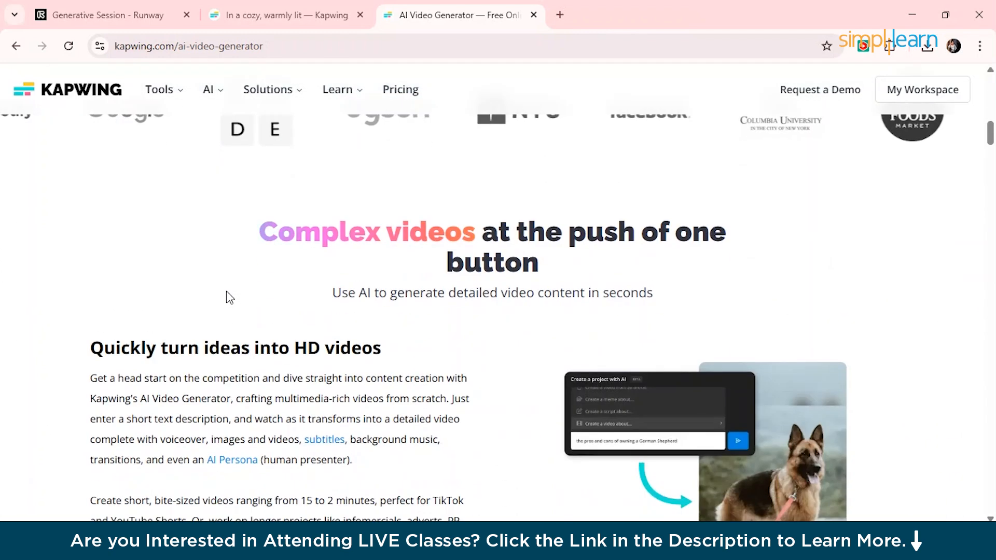
{"action": "scroll", "coordinate": [228, 298], "scroll_direction": "down", "scroll_amount": 7}
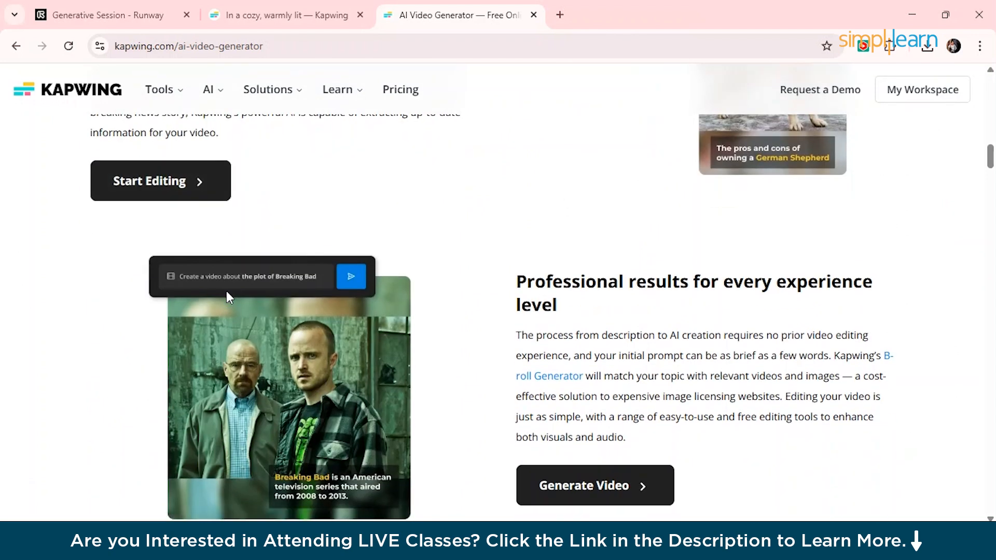
{"action": "scroll", "coordinate": [226, 291], "scroll_direction": "down", "scroll_amount": 4}
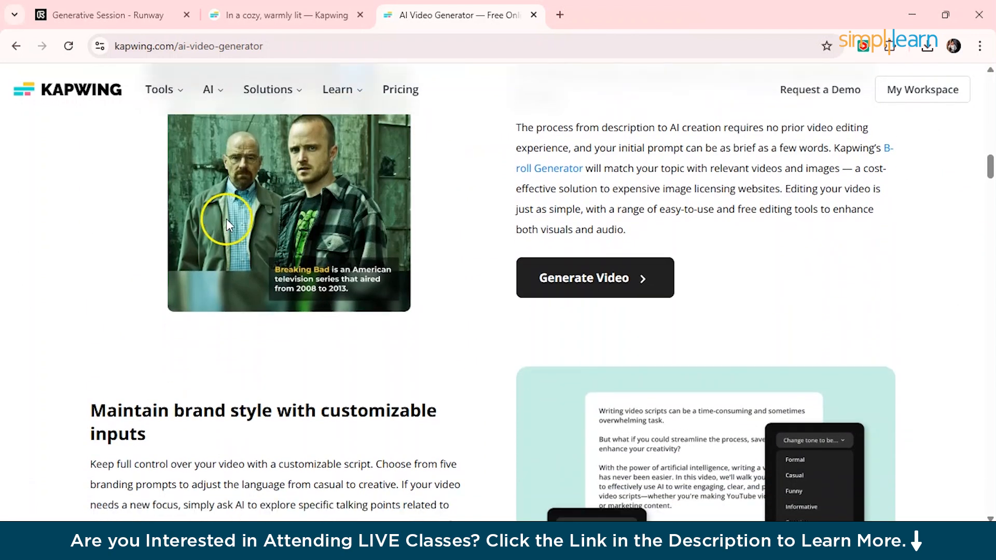
{"action": "scroll", "coordinate": [226, 219], "scroll_direction": "down", "scroll_amount": 6}
{"action": "scroll", "coordinate": [226, 219], "scroll_direction": "down", "scroll_amount": 4}
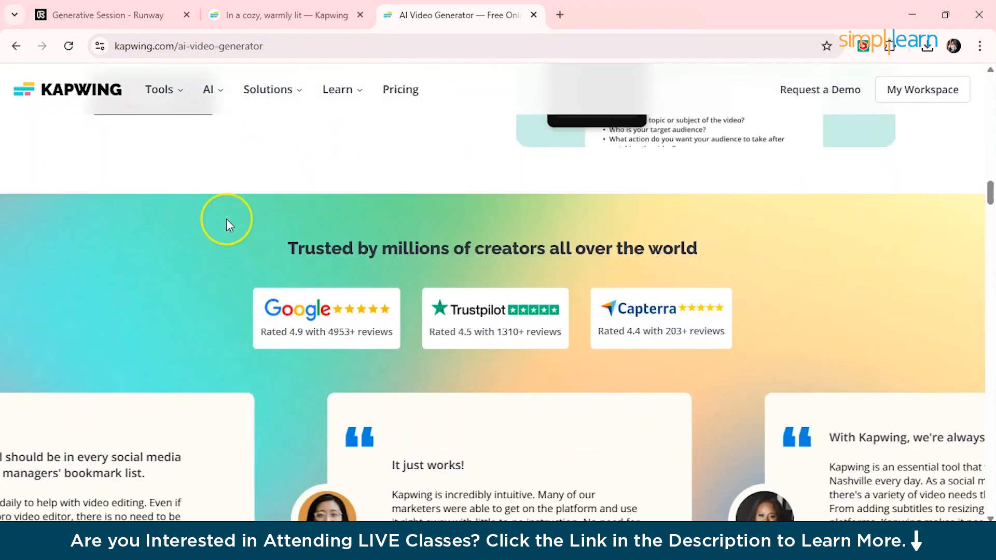
{"action": "scroll", "coordinate": [226, 219], "scroll_direction": "down", "scroll_amount": 4}
{"action": "scroll", "coordinate": [227, 219], "scroll_direction": "down", "scroll_amount": 5}
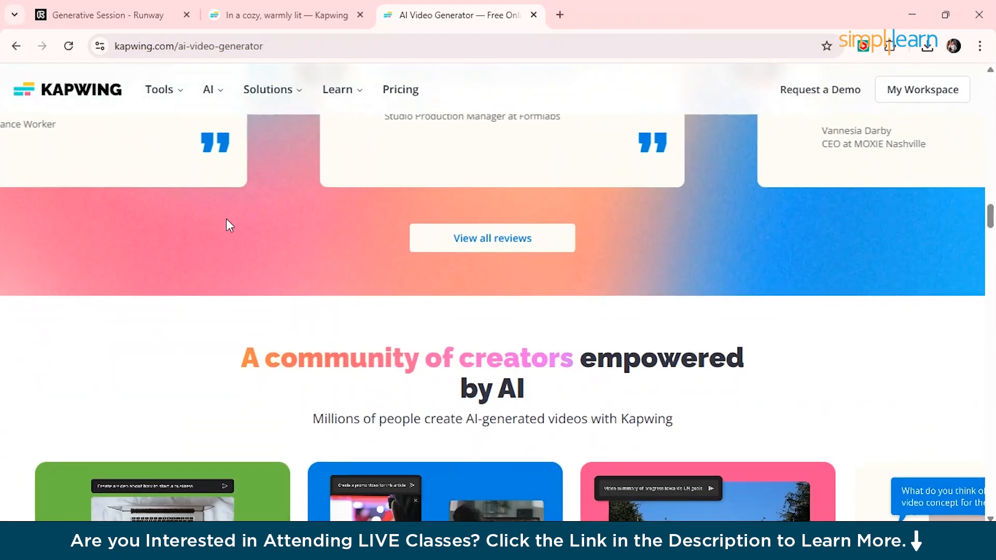
{"action": "scroll", "coordinate": [226, 219], "scroll_direction": "down", "scroll_amount": 2}
{"action": "scroll", "coordinate": [227, 219], "scroll_direction": "down", "scroll_amount": 2}
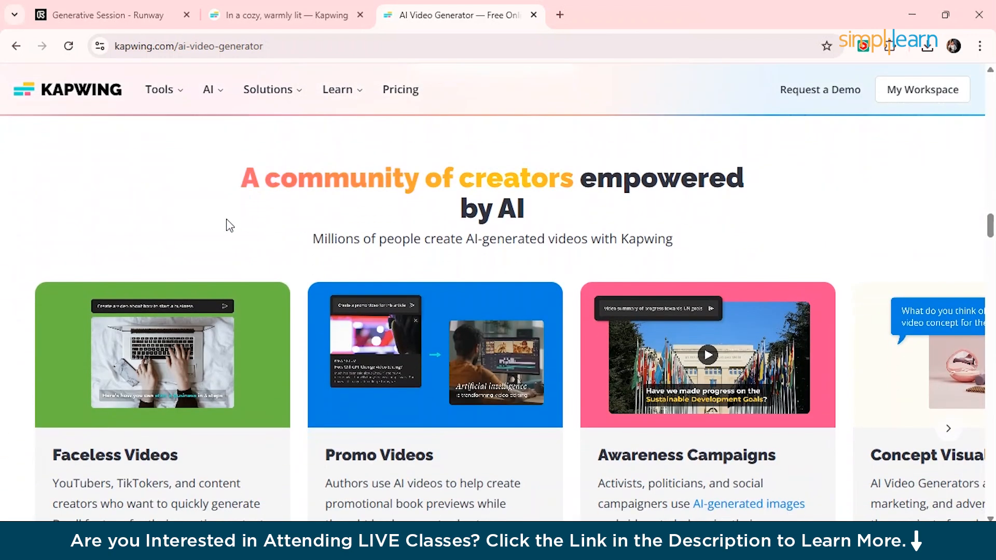
{"action": "scroll", "coordinate": [230, 225], "scroll_direction": "down", "scroll_amount": 4}
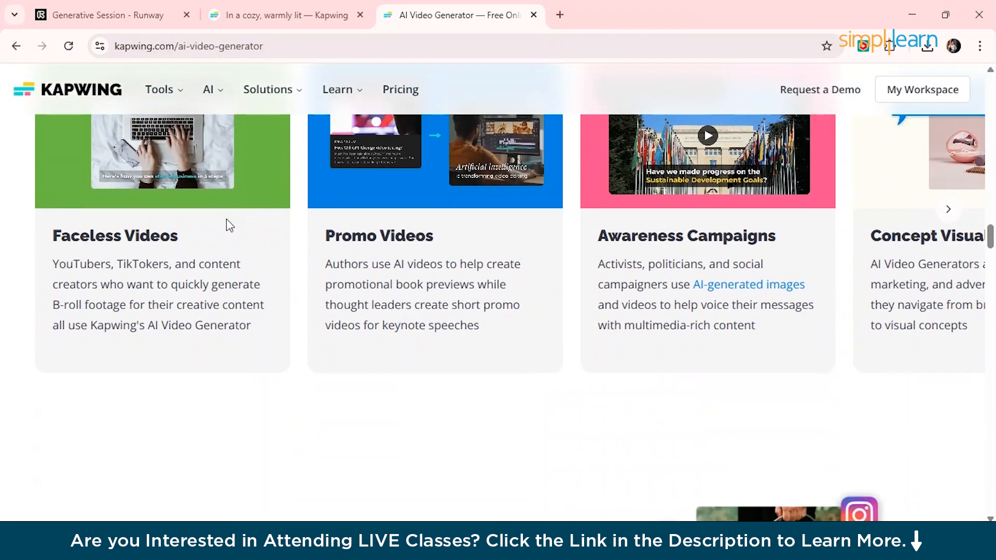
{"action": "scroll", "coordinate": [230, 226], "scroll_direction": "down", "scroll_amount": 4}
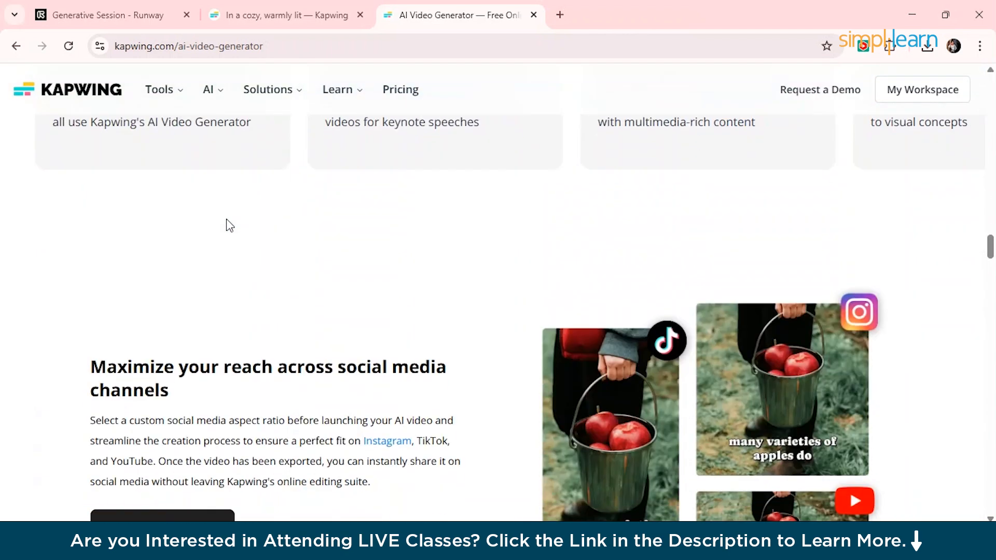
{"action": "scroll", "coordinate": [230, 225], "scroll_direction": "down", "scroll_amount": 4}
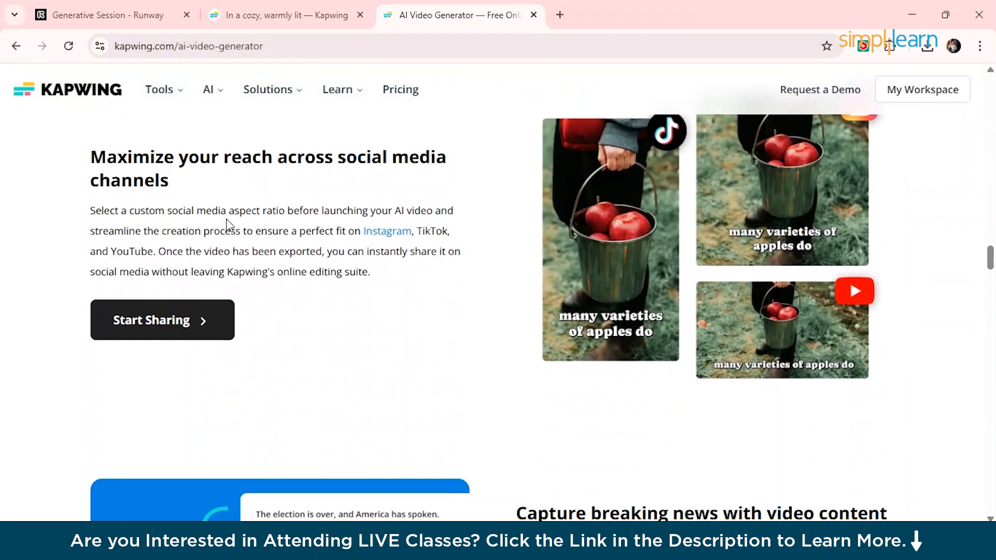
{"action": "scroll", "coordinate": [227, 224], "scroll_direction": "up", "scroll_amount": 20}
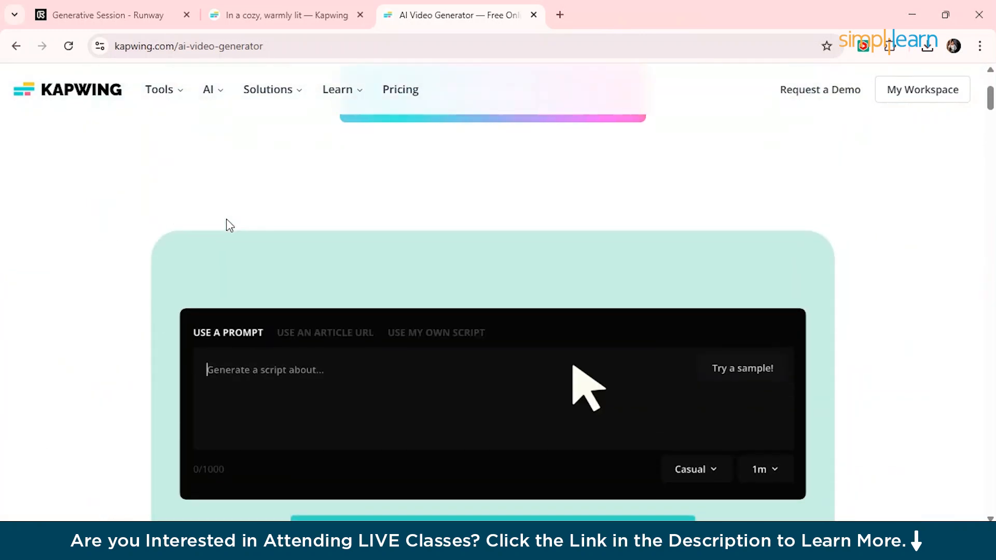
Start video generation in Kapwing and enter the prepared prompt about an old lady knitting in a cozy, warmly lit living room with her cat Whiskers
{"action": "scroll", "coordinate": [227, 224], "scroll_direction": "up", "scroll_amount": 1}
{"action": "left_click", "coordinate": [465, 182]}
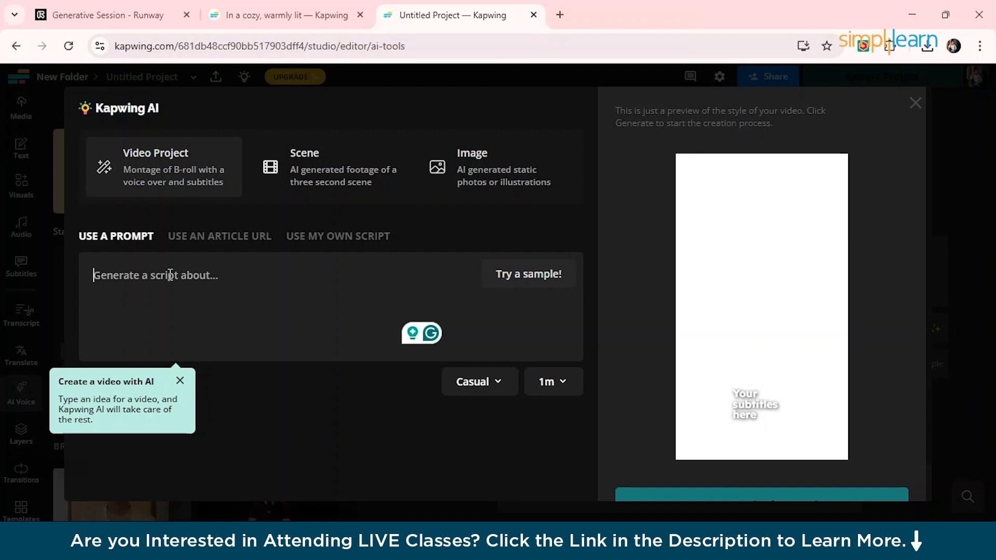
{"action": "key", "text": "ctrl+v"}
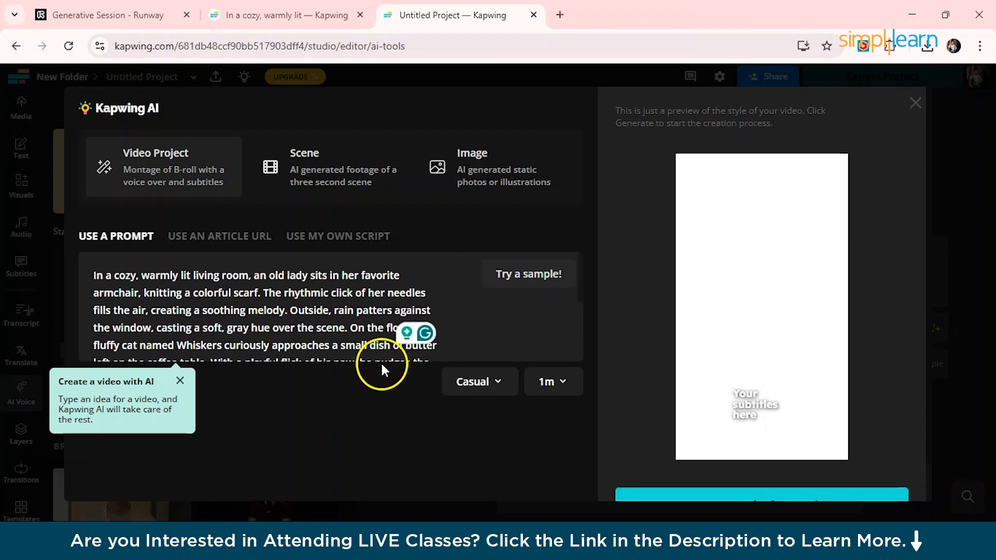
Read through the entire story prompt, from the old lady's knitting to the cat's mischief with the butter dish
{"action": "left_click_drag", "start_coordinate": [381, 360], "coordinate": [370, 410]}
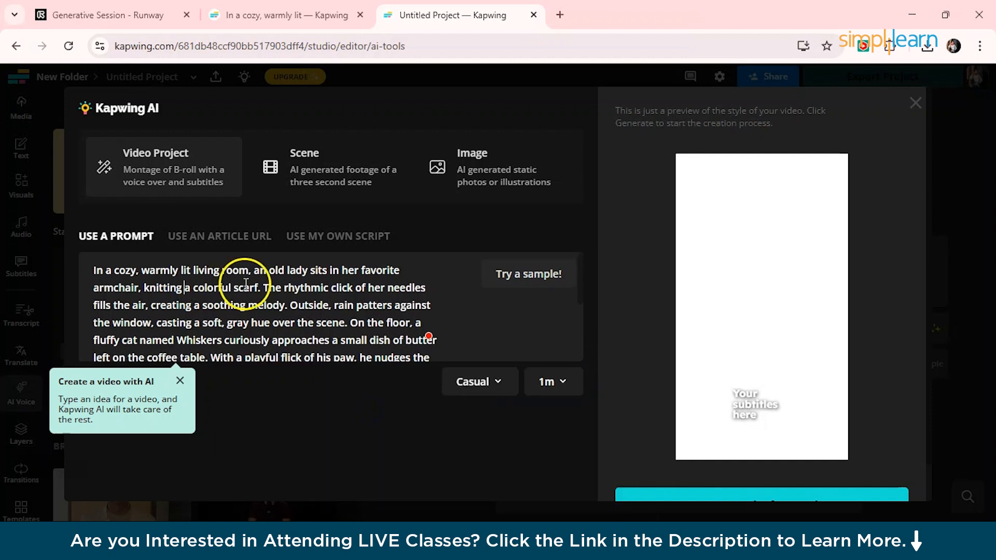
{"action": "left_click_drag", "start_coordinate": [259, 272], "coordinate": [347, 289]}
{"action": "left_click", "coordinate": [270, 313]}
{"action": "scroll", "coordinate": [268, 311], "scroll_direction": "down", "scroll_amount": 1}
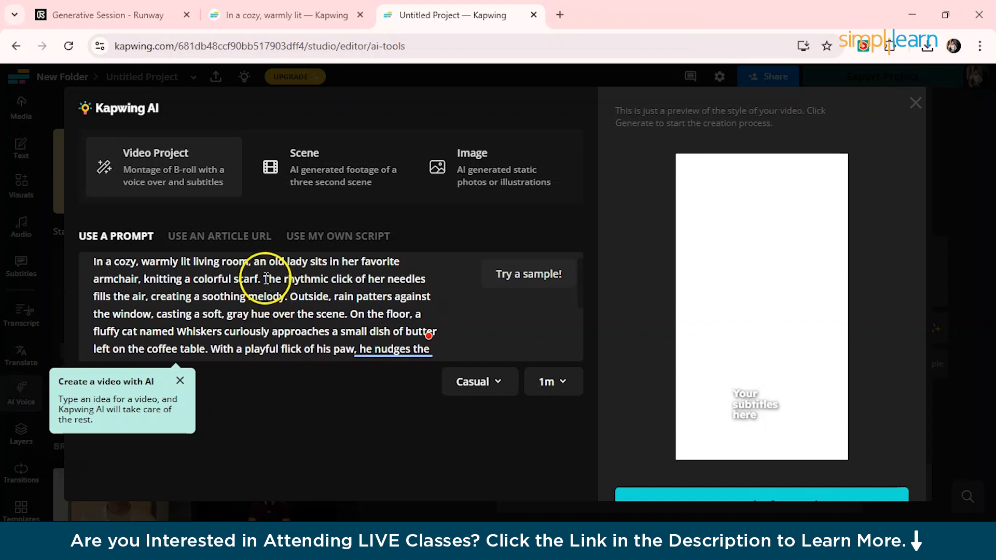
{"action": "left_click_drag", "start_coordinate": [284, 276], "coordinate": [363, 297]}
{"action": "left_click", "coordinate": [361, 298]}
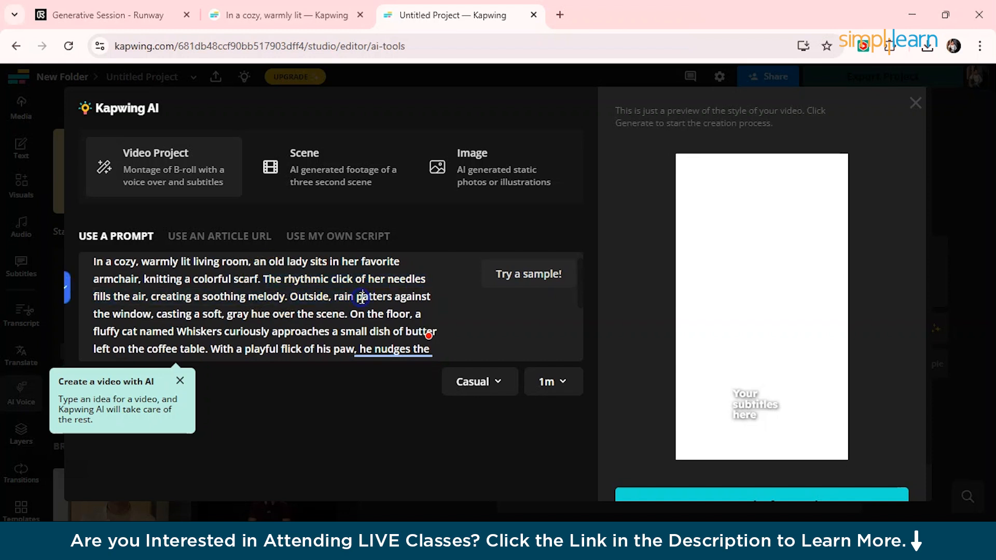
{"action": "scroll", "coordinate": [363, 306], "scroll_direction": "down", "scroll_amount": 3}
{"action": "scroll", "coordinate": [536, 328], "scroll_direction": "down", "scroll_amount": 1}
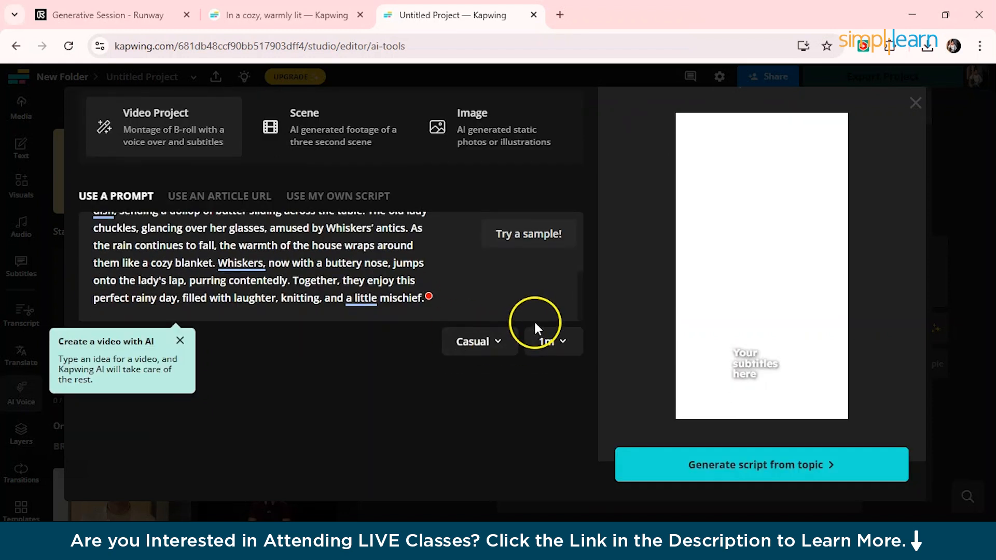
Set the video duration to 30s and generate the script from the topic
{"action": "left_click", "coordinate": [556, 341]}
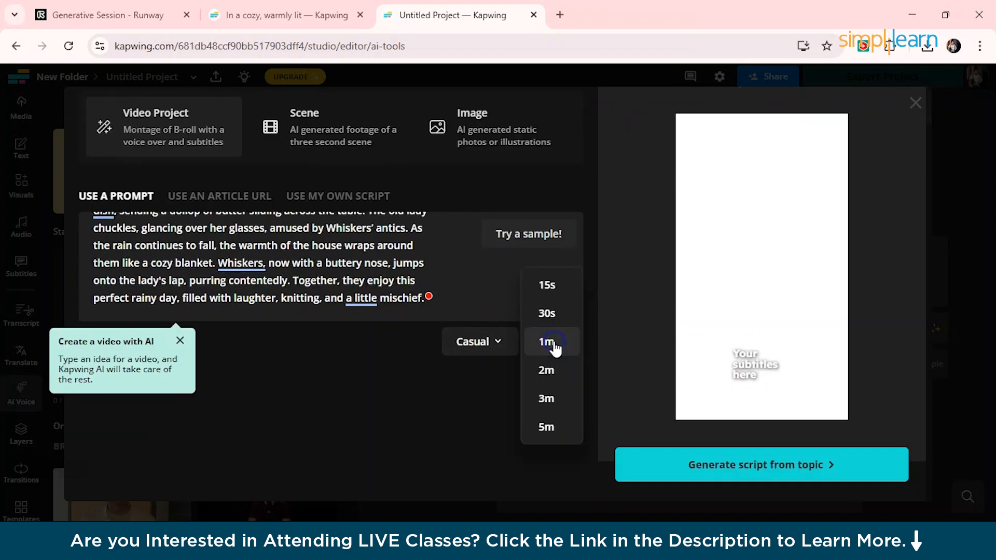
{"action": "left_click", "coordinate": [550, 316]}
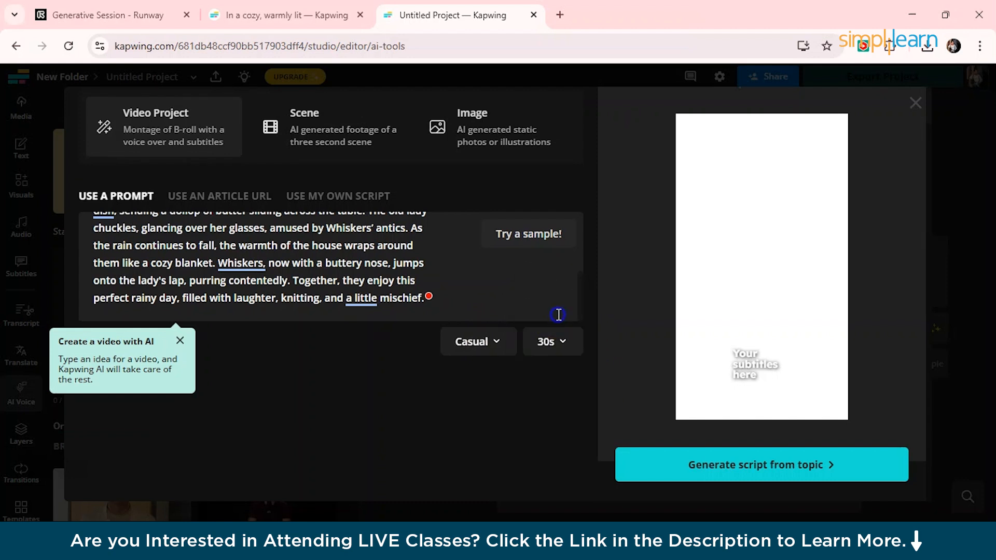
{"action": "scroll", "coordinate": [389, 247], "scroll_direction": "up", "scroll_amount": 5}
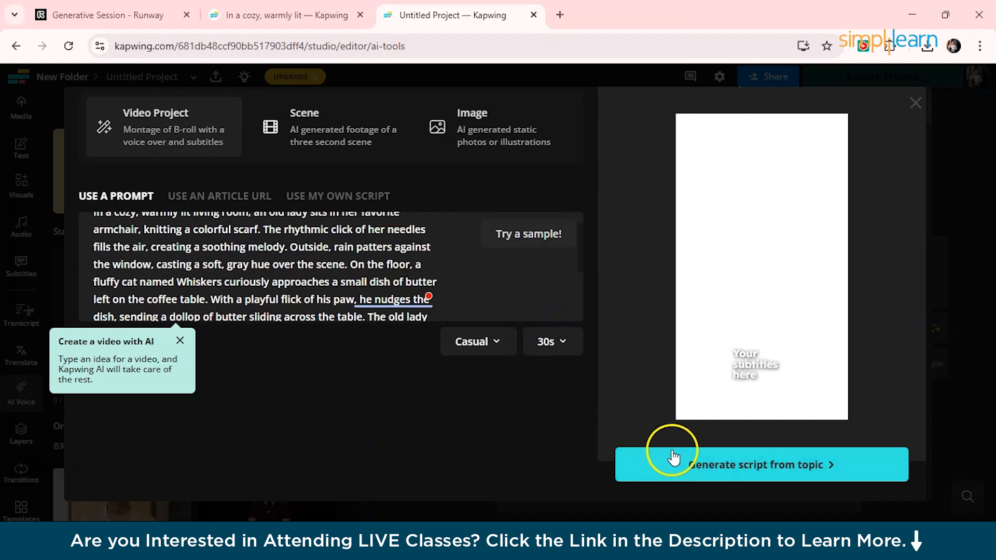
{"action": "left_click", "coordinate": [722, 469]}
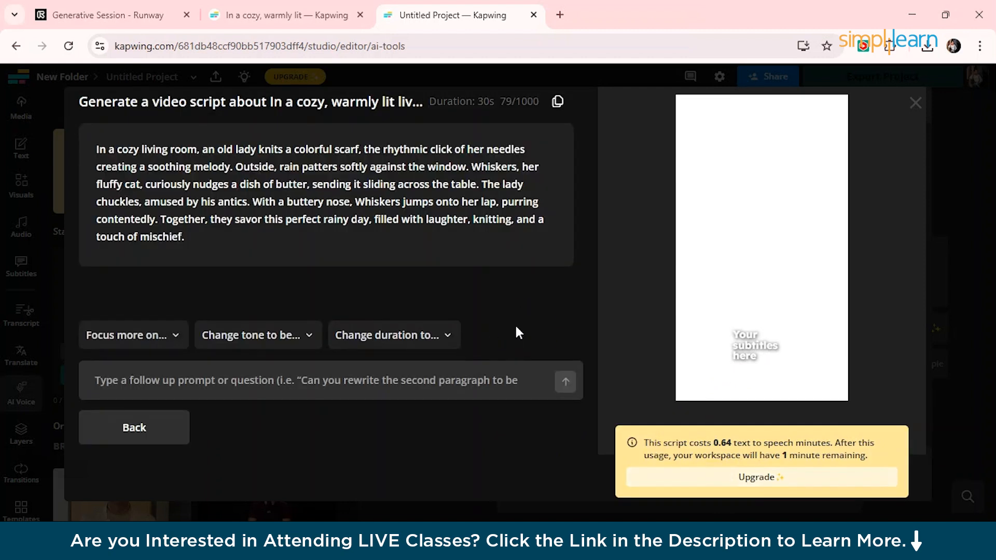
Review the generated living-room script and change its tone to Casual
{"action": "left_click", "coordinate": [206, 207]}
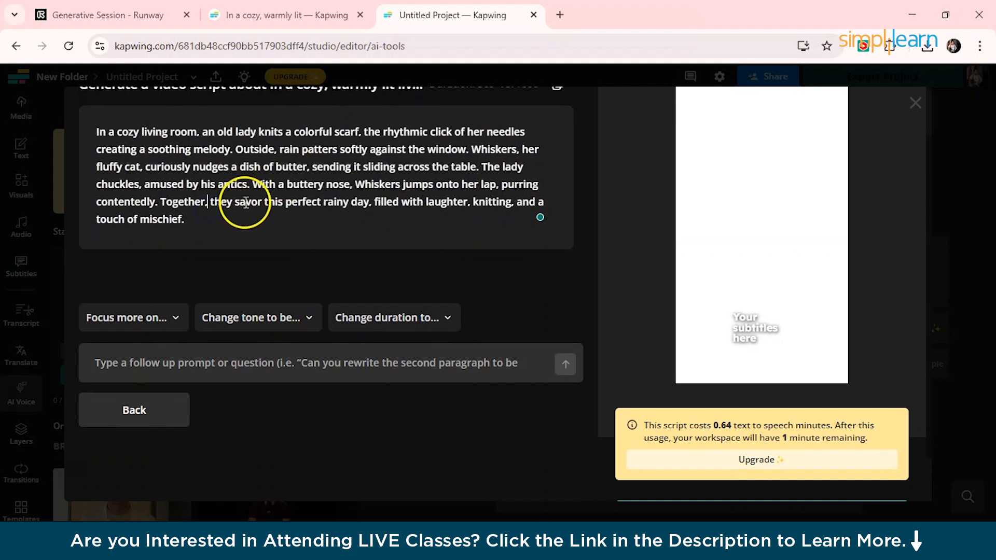
{"action": "scroll", "coordinate": [228, 207], "scroll_direction": "up", "scroll_amount": 1}
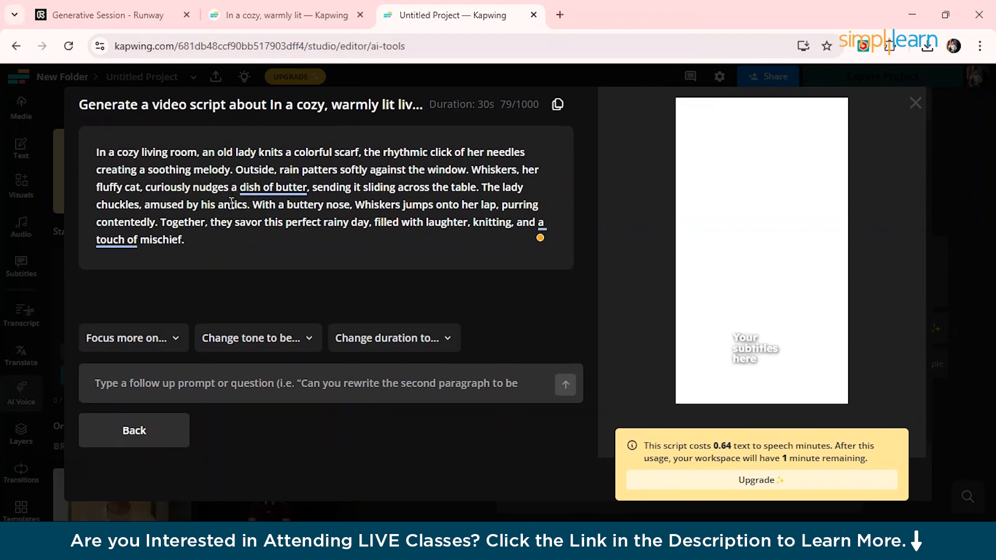
{"action": "scroll", "coordinate": [231, 204], "scroll_direction": "down", "scroll_amount": 1}
{"action": "left_click", "coordinate": [291, 316]}
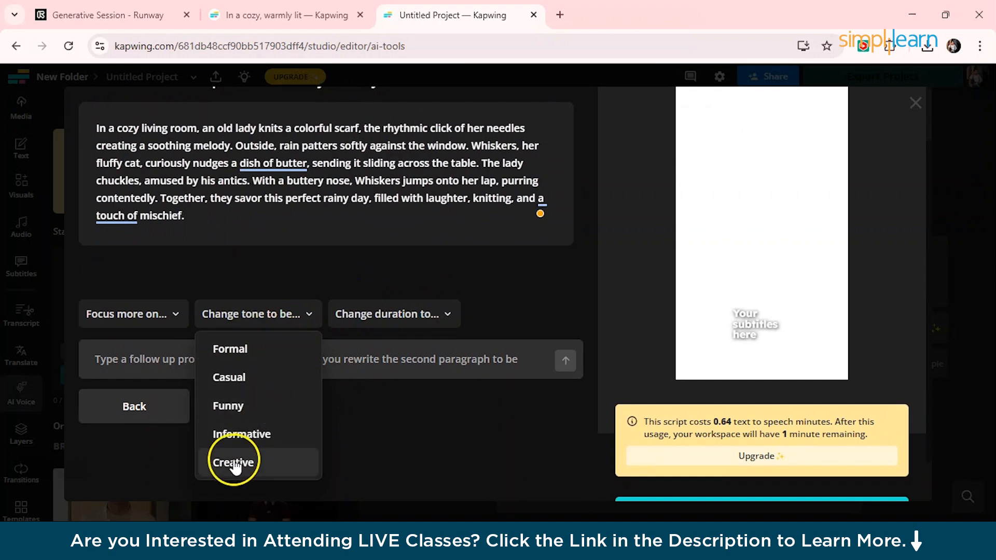
{"action": "left_click", "coordinate": [238, 381]}
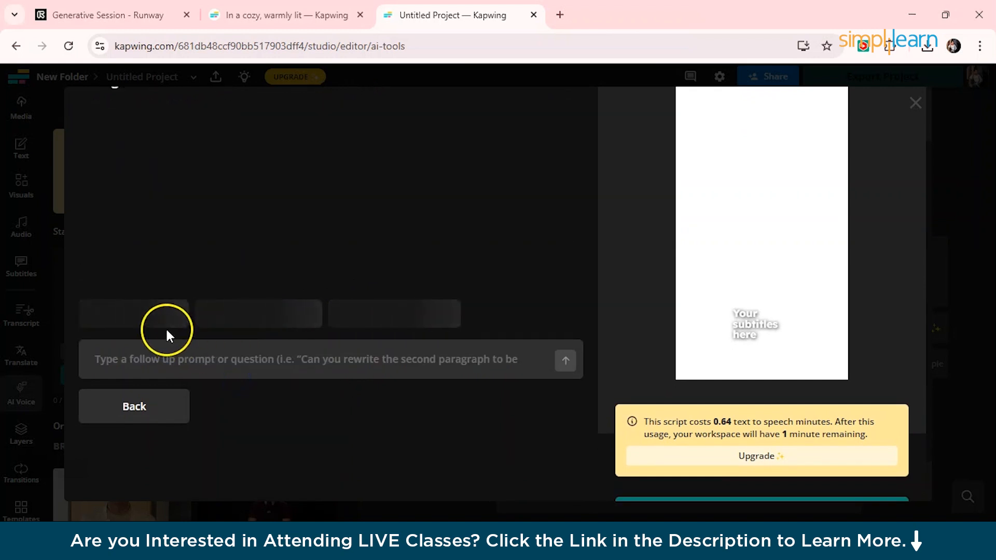
Refocus the script on "Whiskers' playful adventures outdoors" and use the rewritten script for the video
{"action": "left_click", "coordinate": [162, 348]}
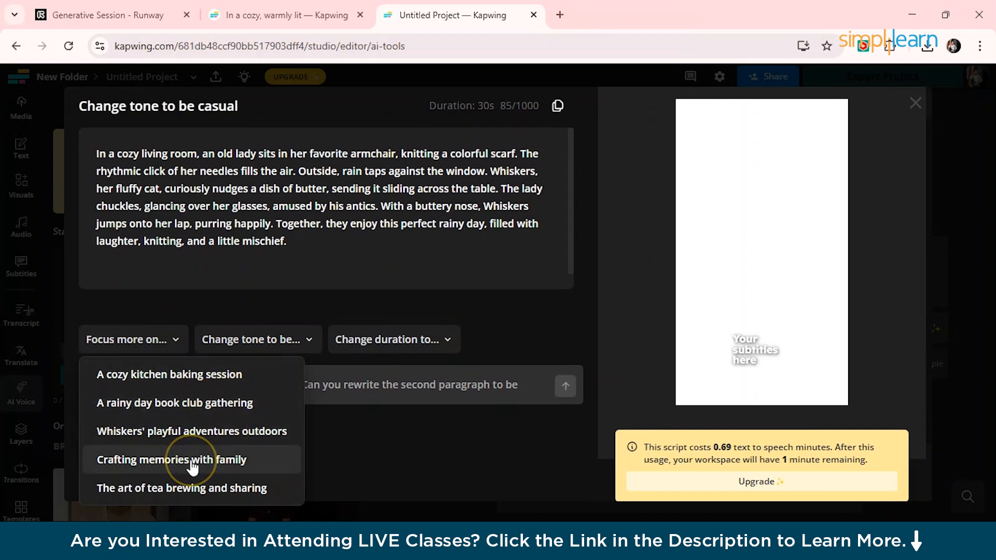
{"action": "left_click", "coordinate": [207, 432]}
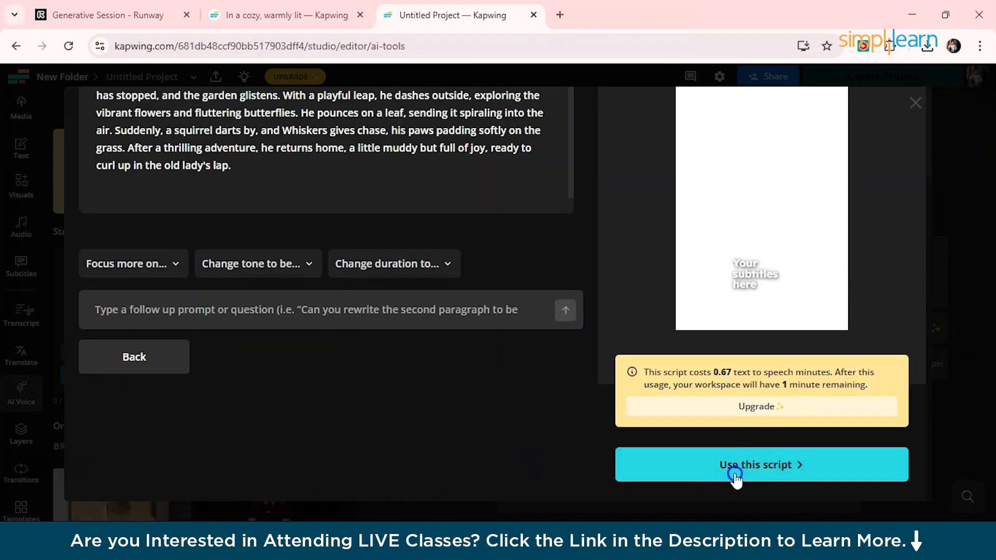
{"action": "left_click", "coordinate": [735, 474]}
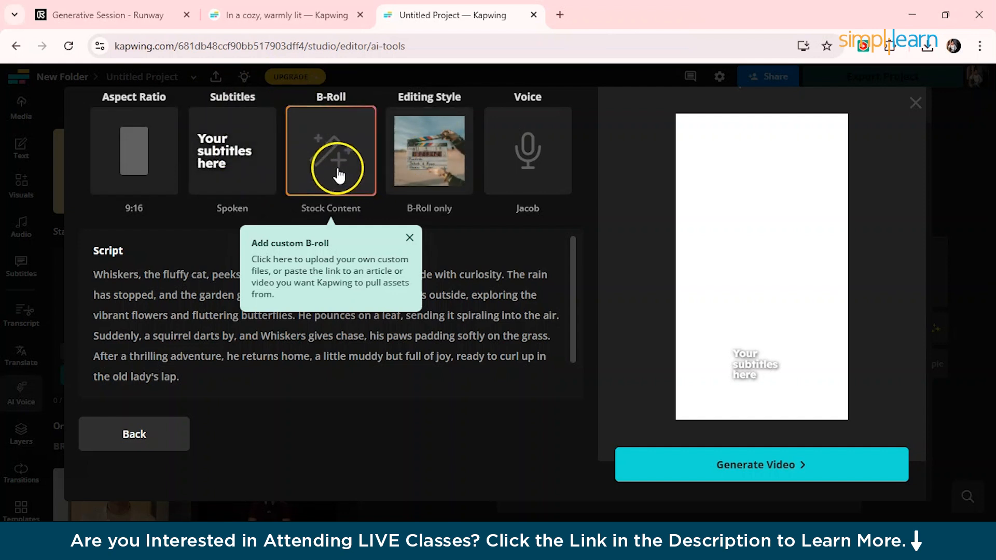
Generate the Whiskers video from the script, dismiss the AI content tips and play back the result
{"action": "left_click", "coordinate": [733, 480]}
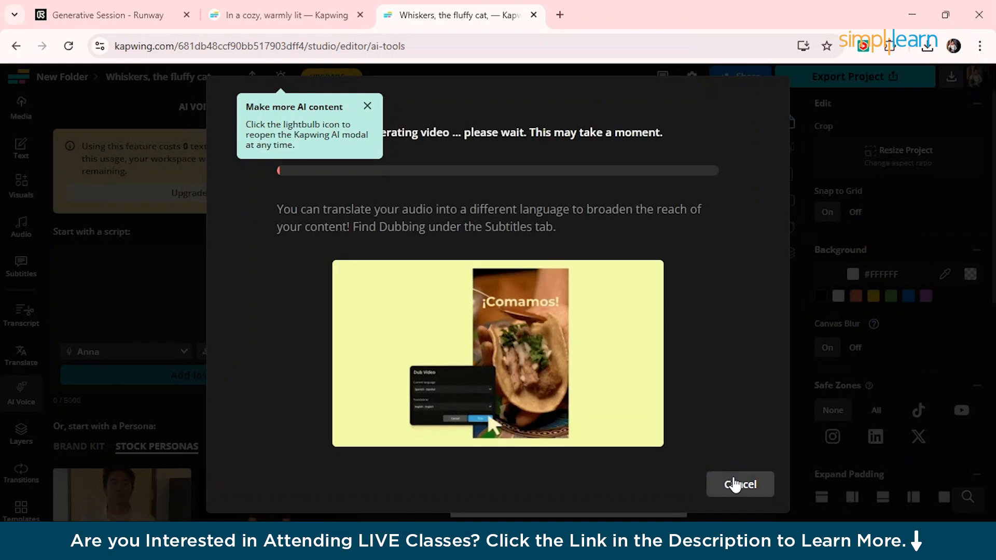
{"action": "left_click", "coordinate": [368, 106]}
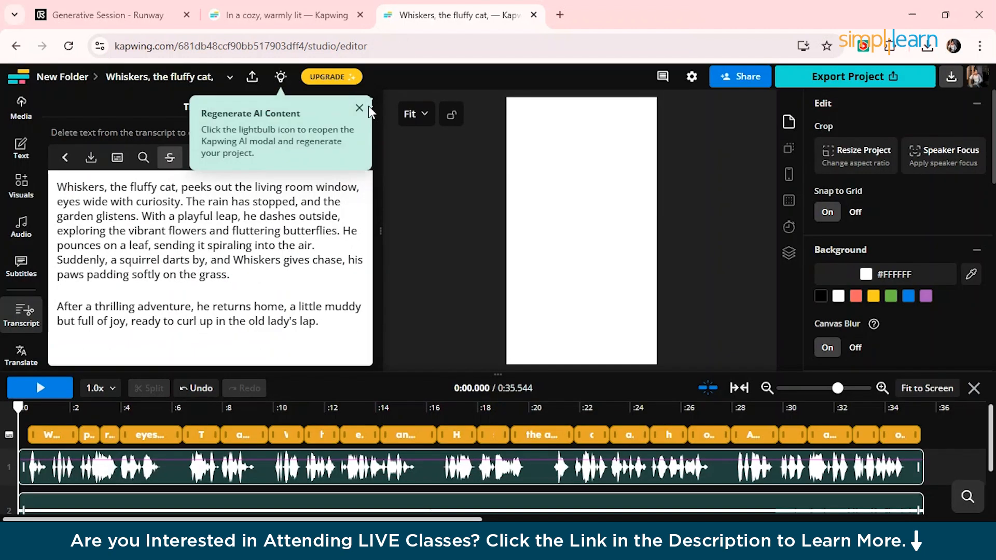
{"action": "left_click", "coordinate": [359, 108]}
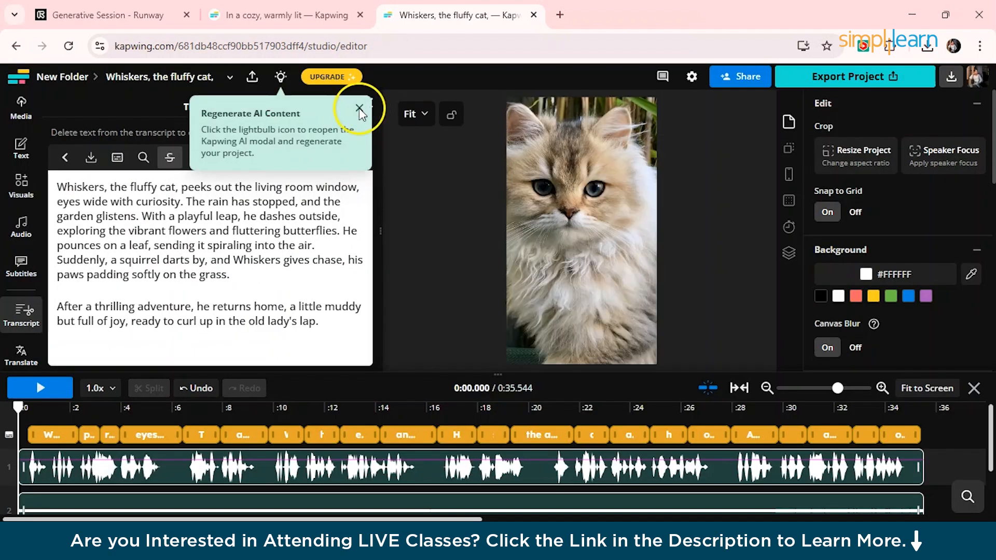
{"action": "left_click", "coordinate": [359, 108]}
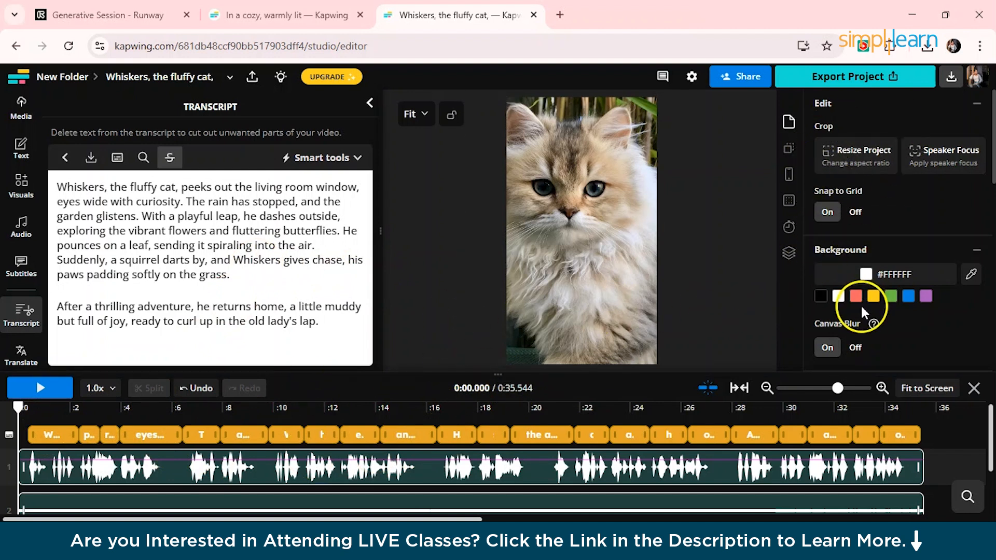
{"action": "scroll", "coordinate": [860, 288], "scroll_direction": "down", "scroll_amount": 5}
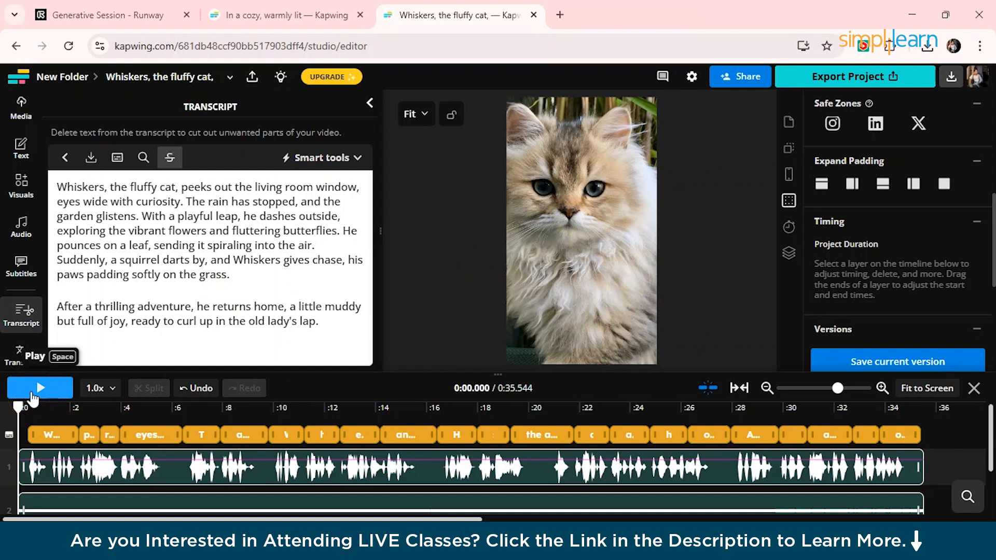
{"action": "left_click", "coordinate": [32, 397]}
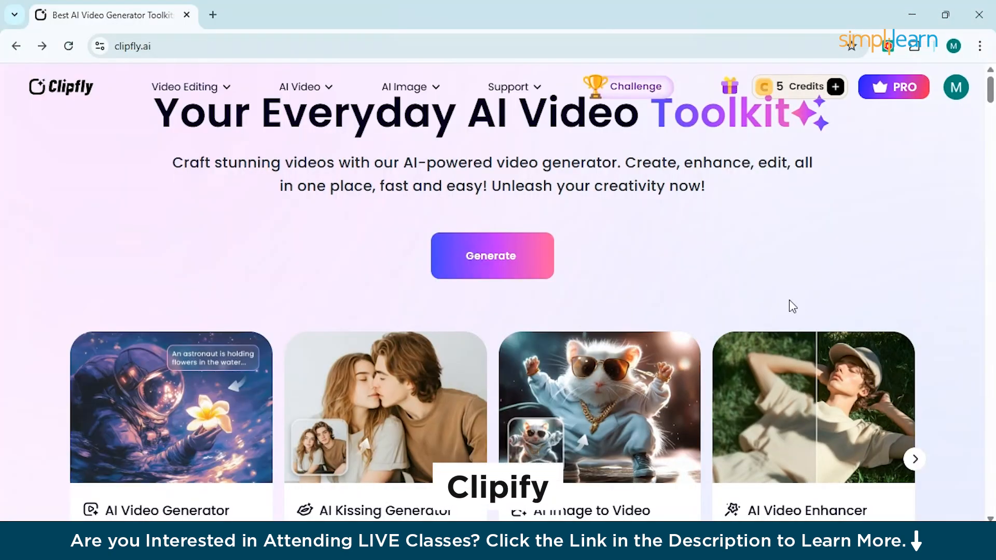
Switch to Clipfly and look through its homepage features, from text and image to video to footage enhancement and object removal
{"action": "scroll", "coordinate": [792, 306], "scroll_direction": "down", "scroll_amount": 6}
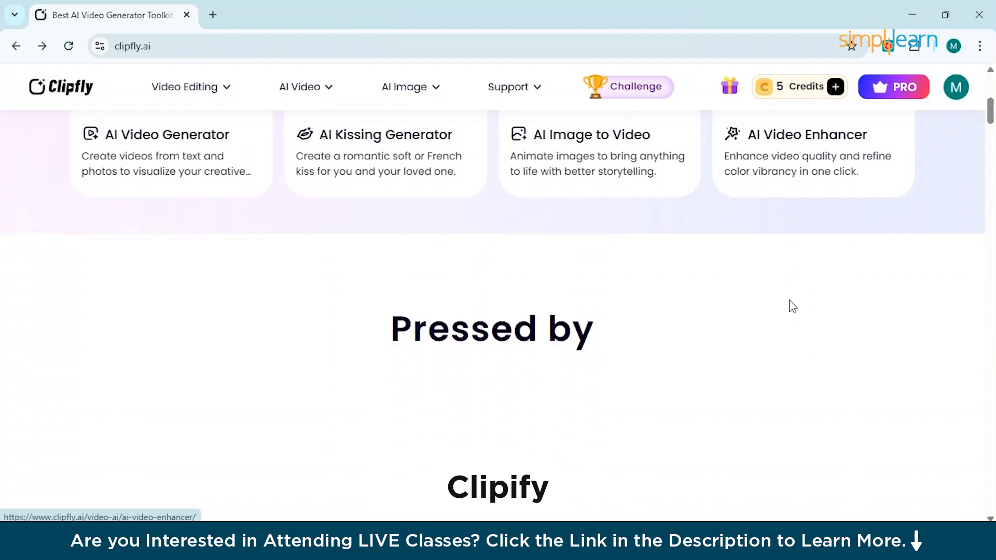
{"action": "scroll", "coordinate": [793, 306], "scroll_direction": "down", "scroll_amount": 4}
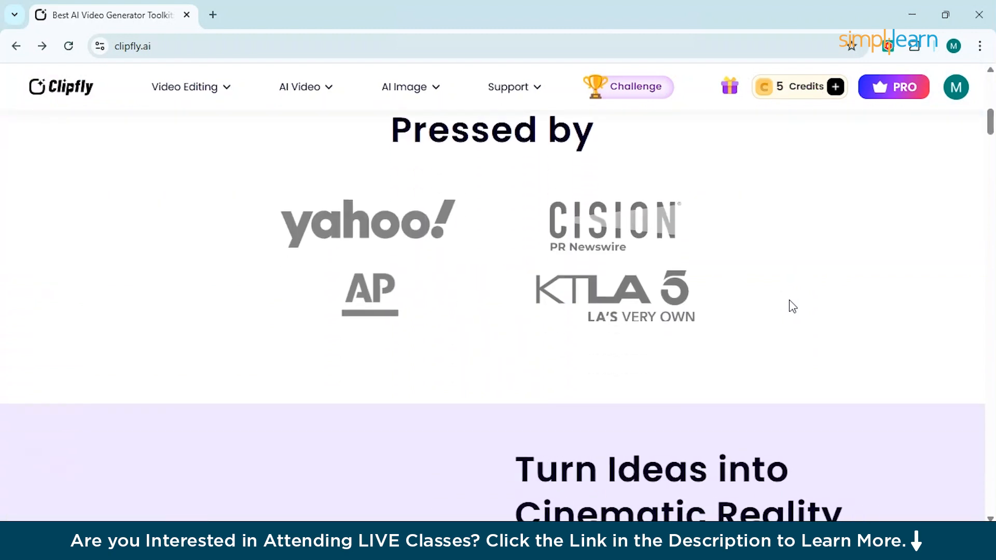
{"action": "scroll", "coordinate": [793, 306], "scroll_direction": "down", "scroll_amount": 2}
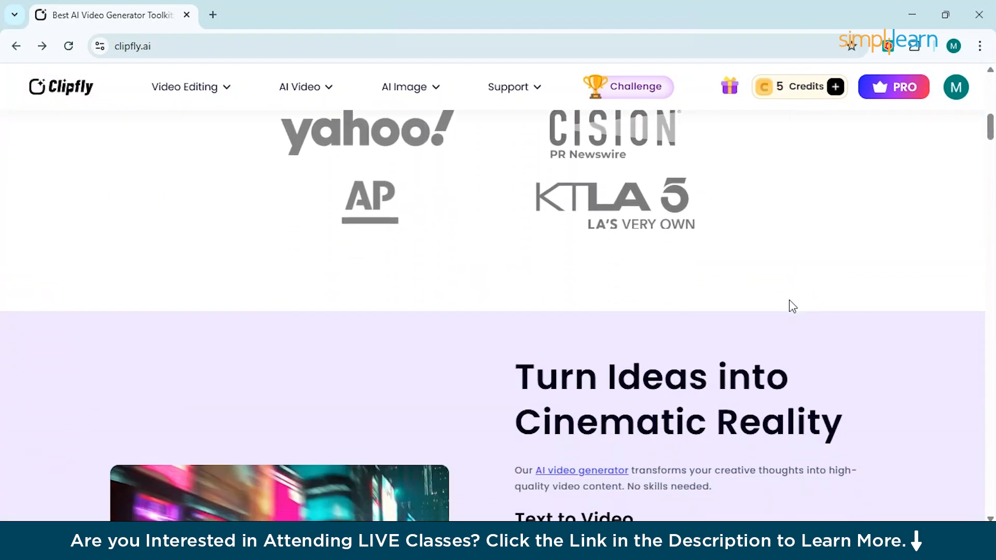
{"action": "scroll", "coordinate": [793, 306], "scroll_direction": "down", "scroll_amount": 5}
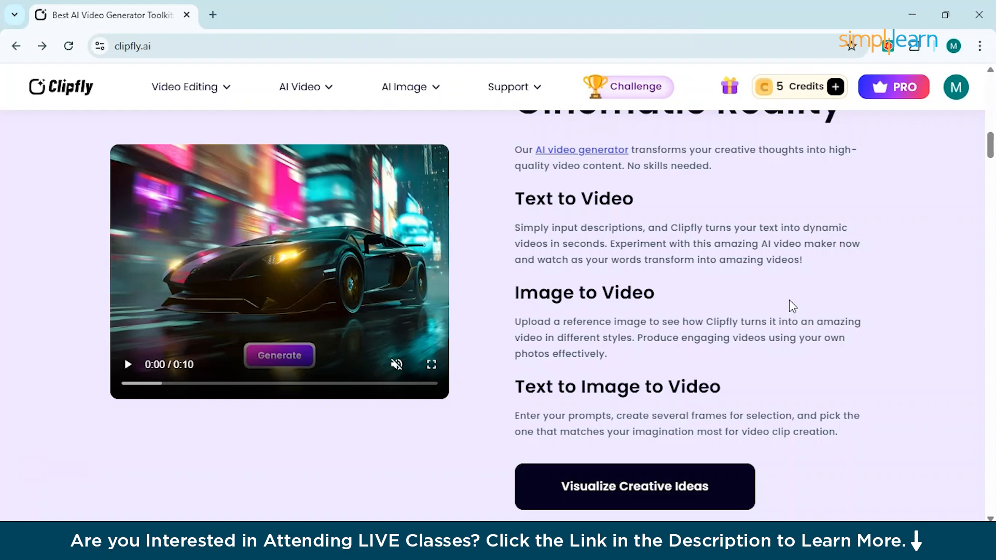
{"action": "scroll", "coordinate": [792, 306], "scroll_direction": "down", "scroll_amount": 5}
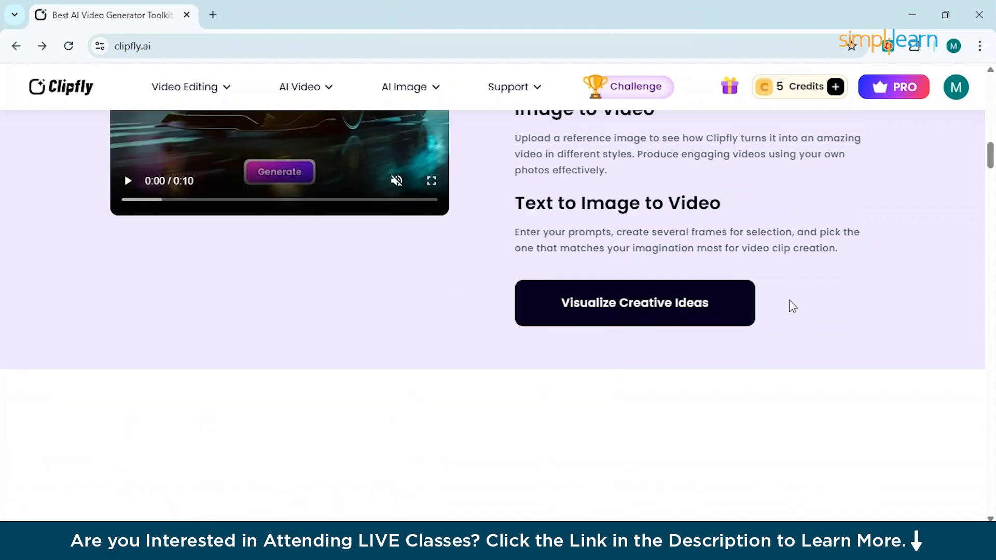
{"action": "scroll", "coordinate": [793, 306], "scroll_direction": "down", "scroll_amount": 3}
{"action": "scroll", "coordinate": [793, 307], "scroll_direction": "up", "scroll_amount": 3}
{"action": "scroll", "coordinate": [792, 306], "scroll_direction": "down", "scroll_amount": 4}
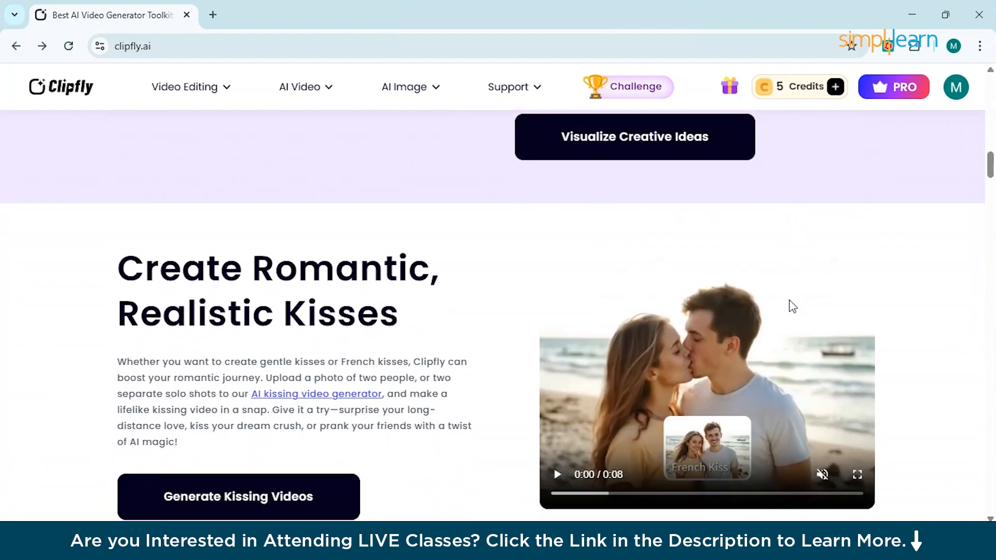
{"action": "scroll", "coordinate": [789, 301], "scroll_direction": "down", "scroll_amount": 5}
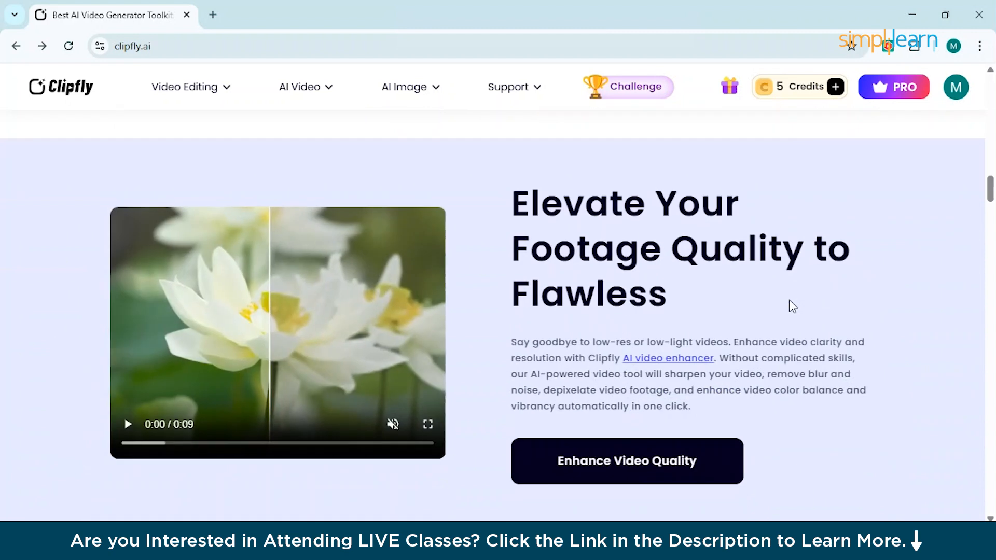
{"action": "scroll", "coordinate": [793, 306], "scroll_direction": "down", "scroll_amount": 4}
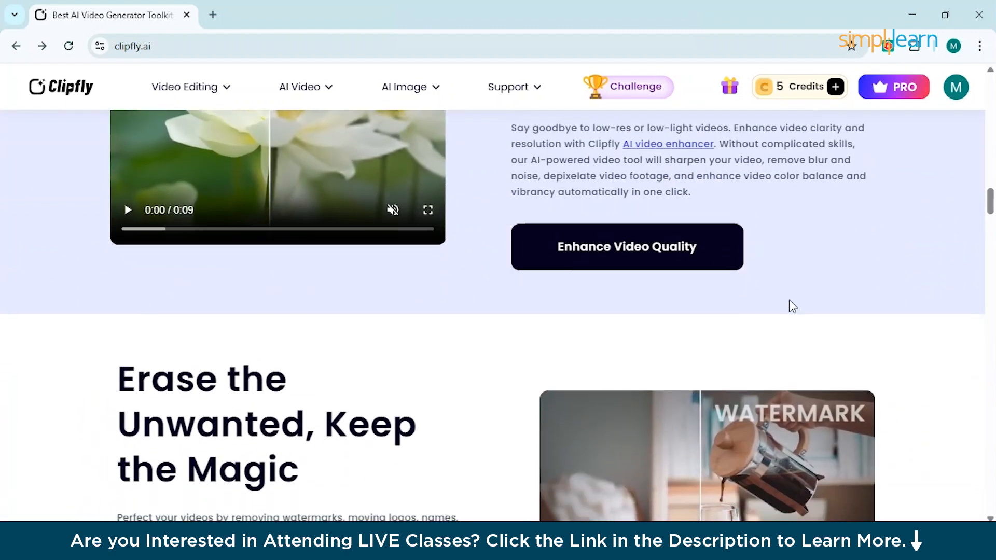
{"action": "scroll", "coordinate": [792, 306], "scroll_direction": "down", "scroll_amount": 1}
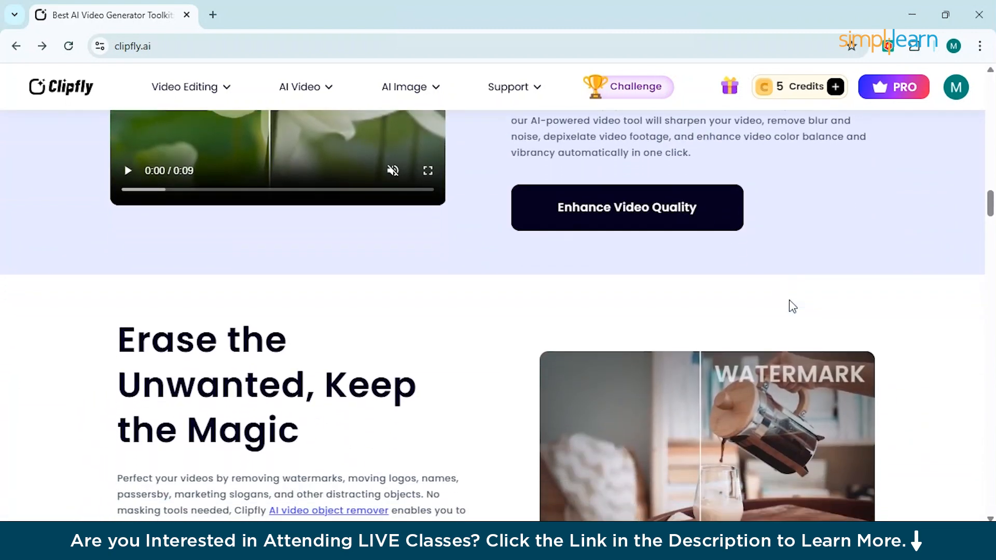
{"action": "scroll", "coordinate": [792, 306], "scroll_direction": "down", "scroll_amount": 3}
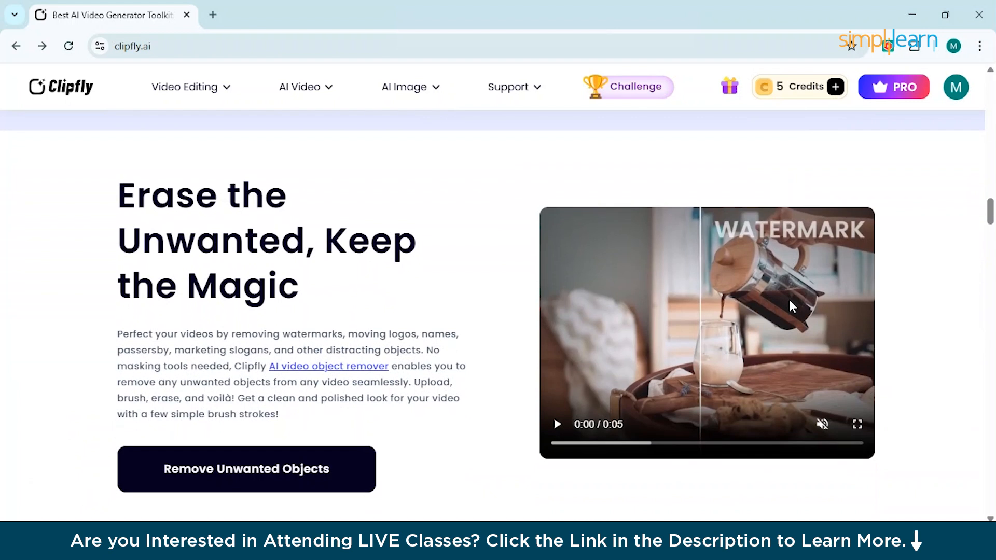
{"action": "scroll", "coordinate": [792, 306], "scroll_direction": "down", "scroll_amount": 8}
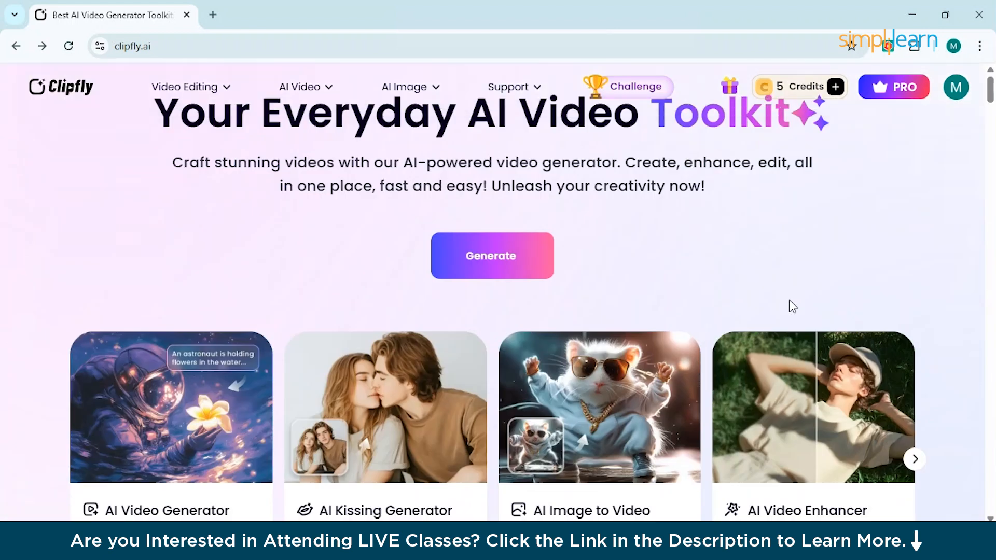
Open the text-to-video generator and enter a prompt about baby puppies dressed as superheroes climbing stairs, with squeaky barks, upbeat music, slow-mo and speech bubbles
{"action": "left_click", "coordinate": [495, 270]}
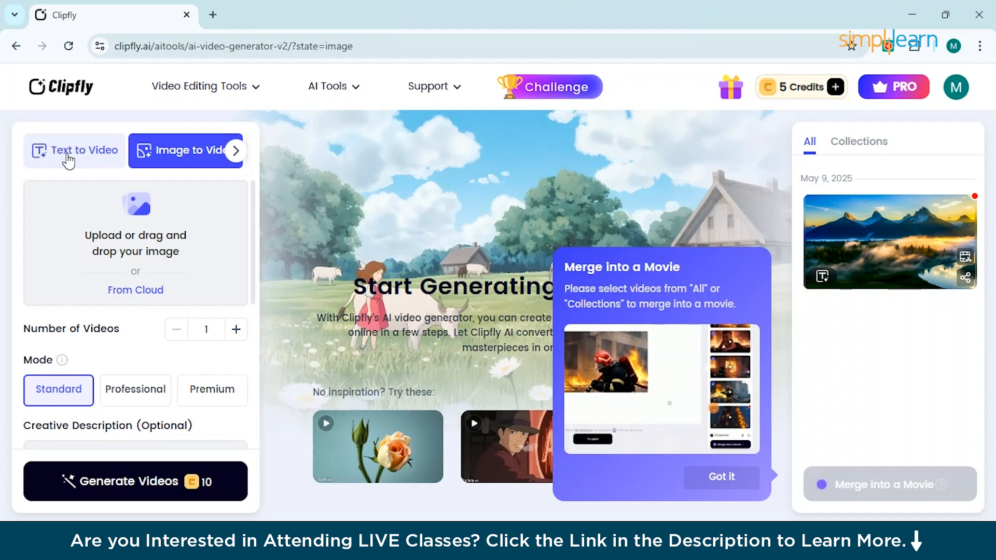
{"action": "left_click", "coordinate": [67, 157]}
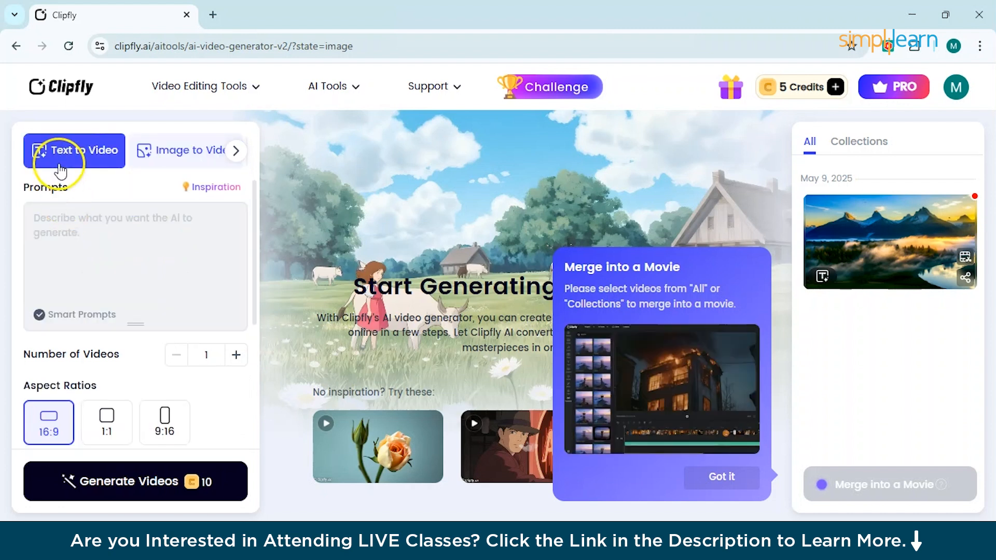
{"action": "left_click", "coordinate": [74, 234]}
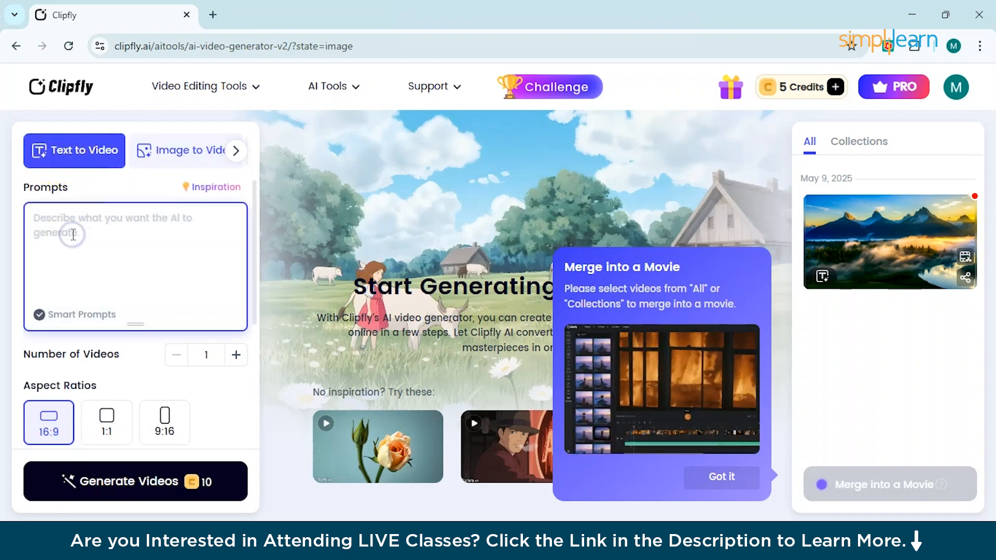
{"action": "type", "text": "\"A group of baby puppies dressed as superheroes trying to climb stairs. One tumbles and the others cheer it on with squeaky barks. Add upbeat background music, comical slow-mo, and animated speech bubbles like 'You got this!' and 'Team bark!'\""}
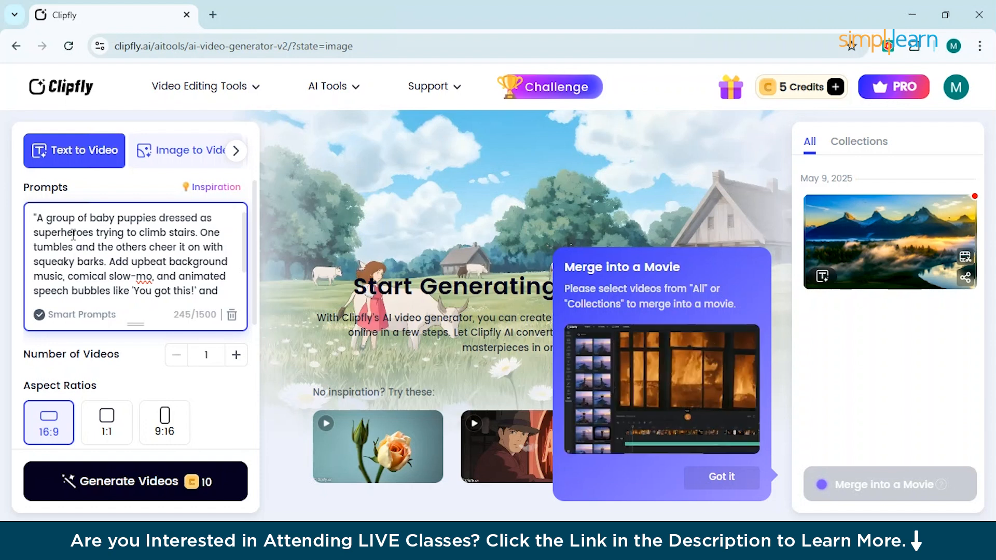
Set the aspect ratio to 1:1, generate the video in Standard mode with the General style, and dismiss the pop-ups
{"action": "scroll", "coordinate": [143, 372], "scroll_direction": "down", "scroll_amount": 1}
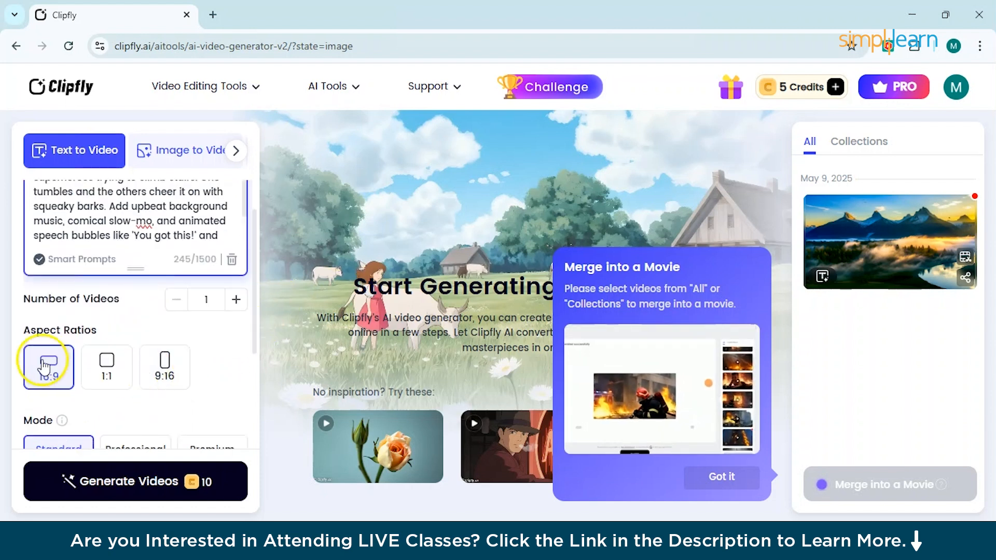
{"action": "left_click", "coordinate": [111, 372]}
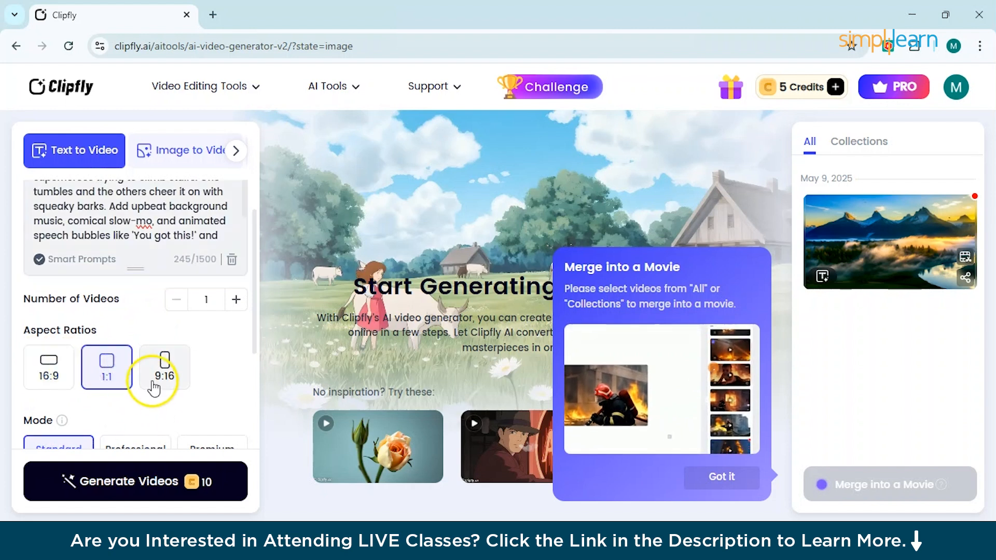
{"action": "scroll", "coordinate": [155, 377], "scroll_direction": "down", "scroll_amount": 3}
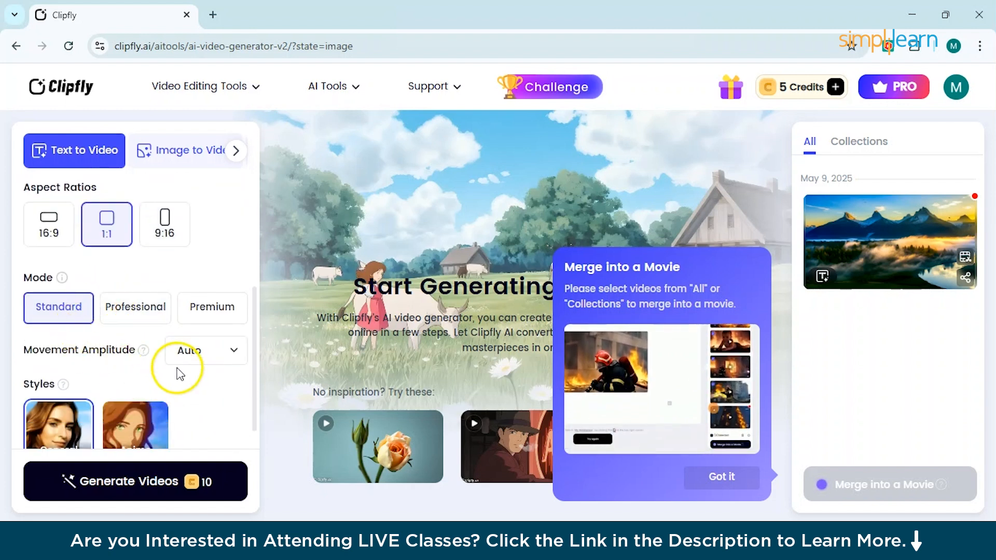
{"action": "scroll", "coordinate": [178, 369], "scroll_direction": "down", "scroll_amount": 1}
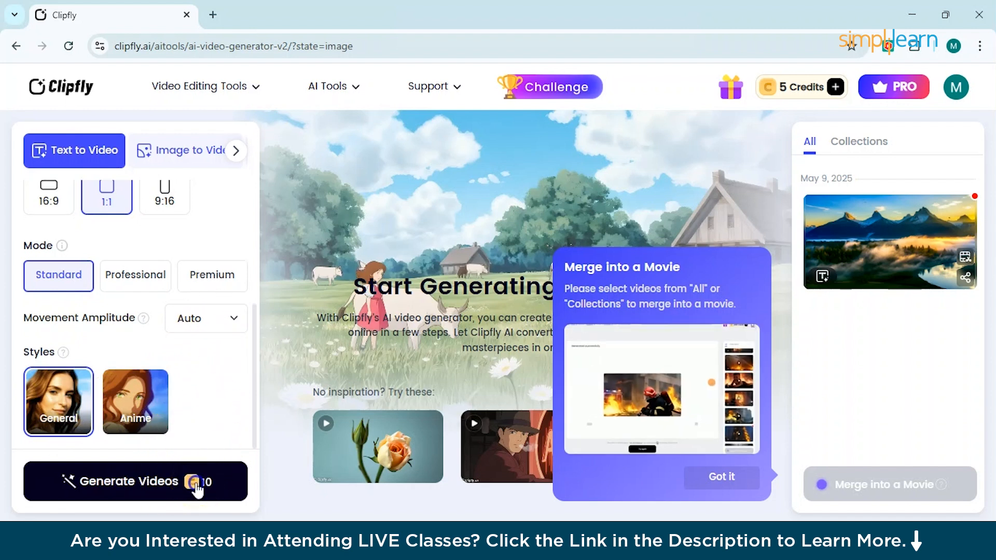
{"action": "left_click", "coordinate": [124, 481]}
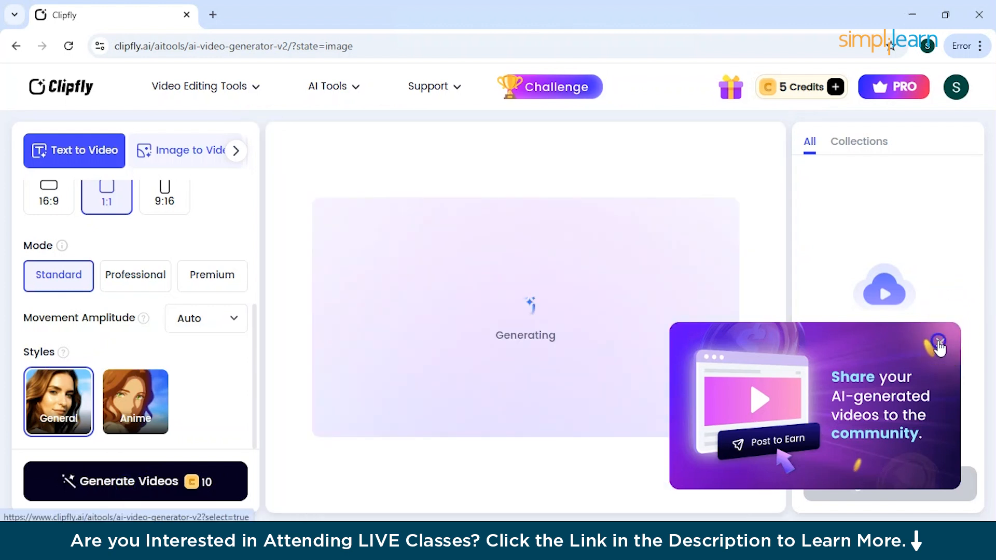
{"action": "left_click", "coordinate": [941, 343]}
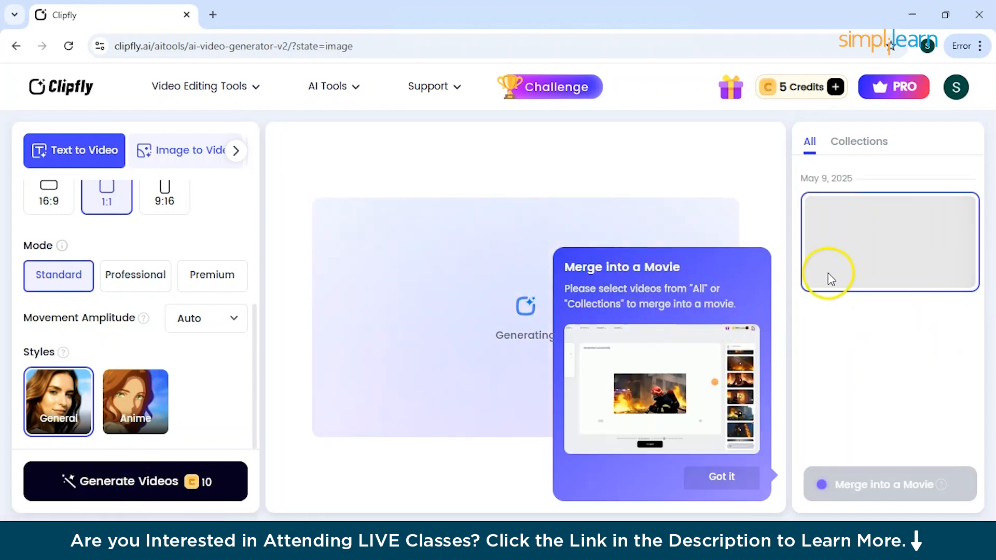
{"action": "left_click", "coordinate": [740, 483]}
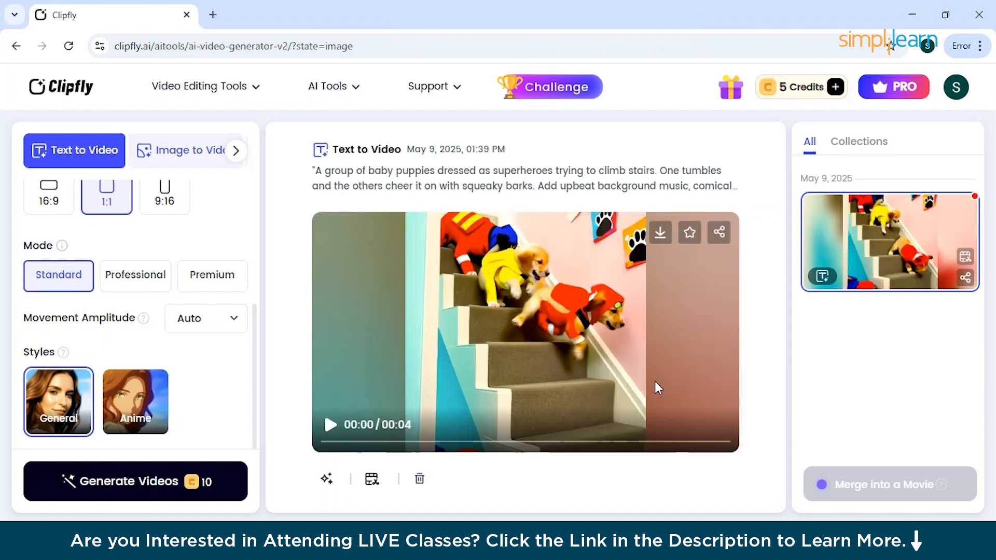
Play the generated puppy video, reread its full prompt and replay the clip for comparison
{"action": "left_click", "coordinate": [663, 310]}
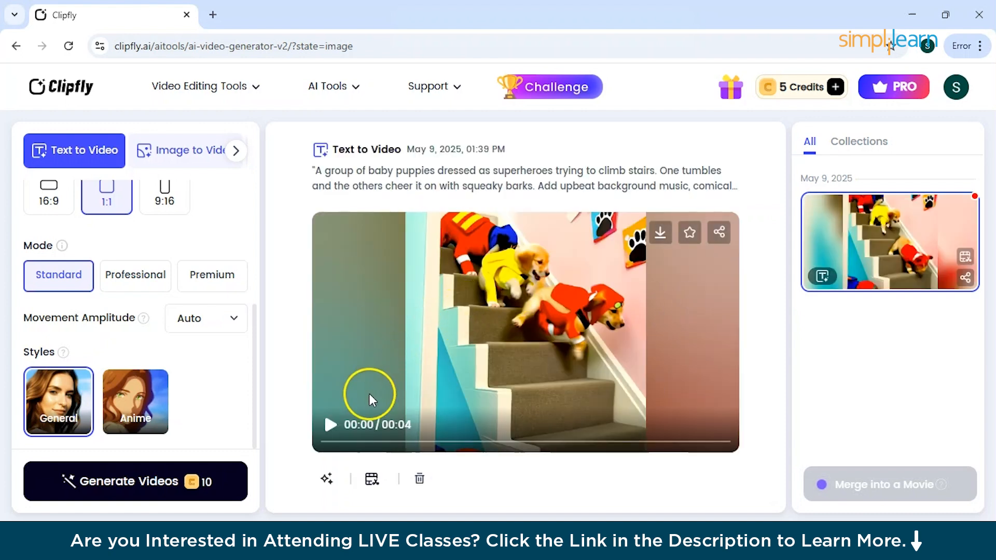
{"action": "left_click", "coordinate": [333, 424]}
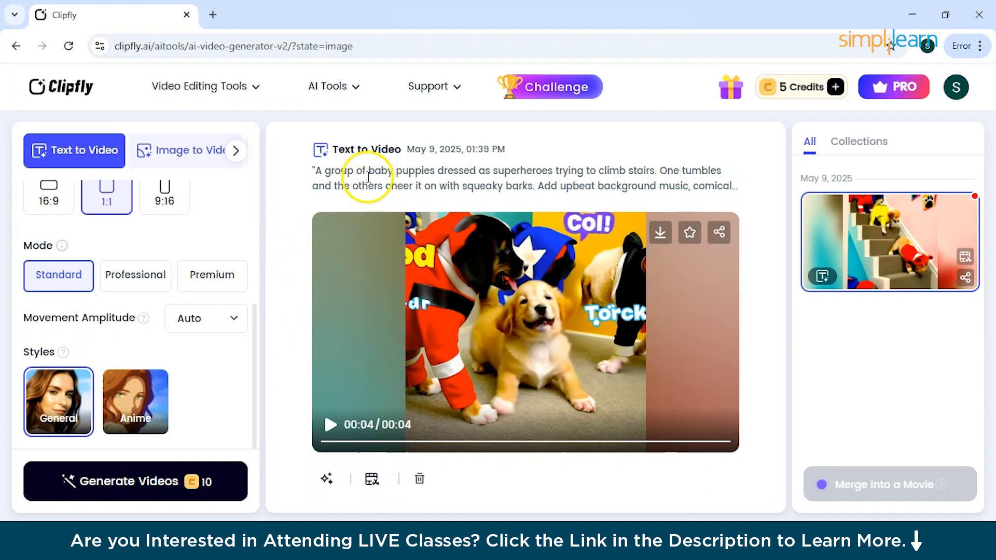
{"action": "left_click_drag", "start_coordinate": [354, 173], "coordinate": [487, 177]}
{"action": "left_click", "coordinate": [488, 176]}
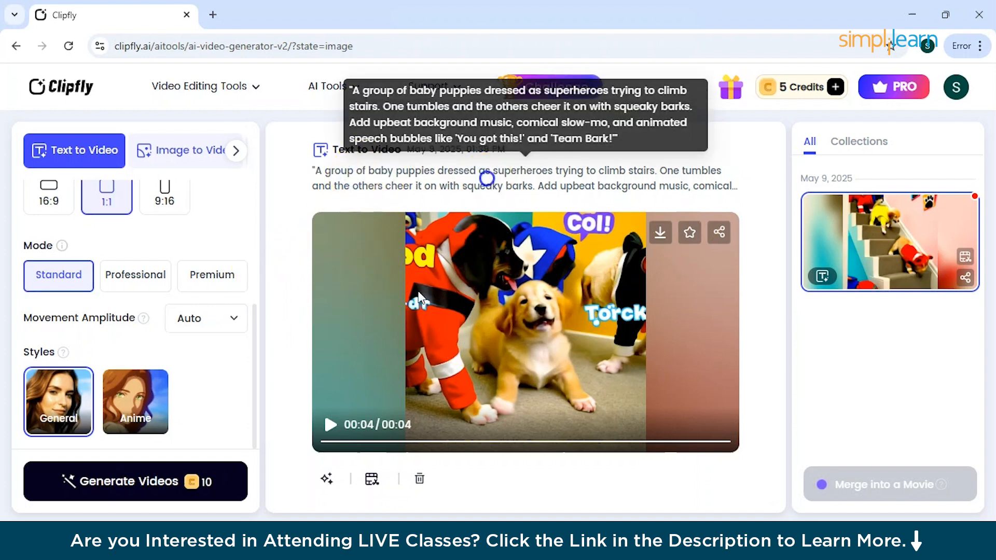
{"action": "left_click", "coordinate": [337, 425]}
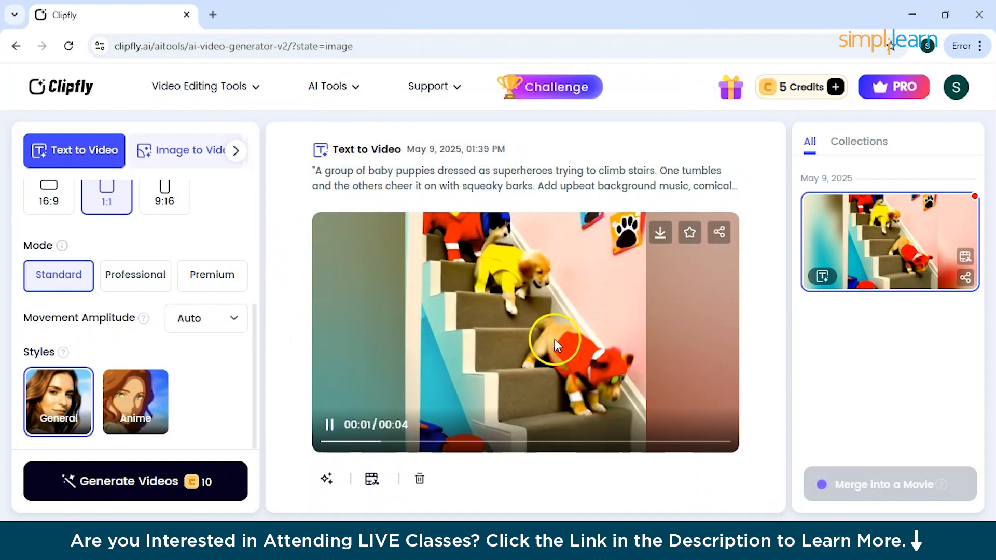